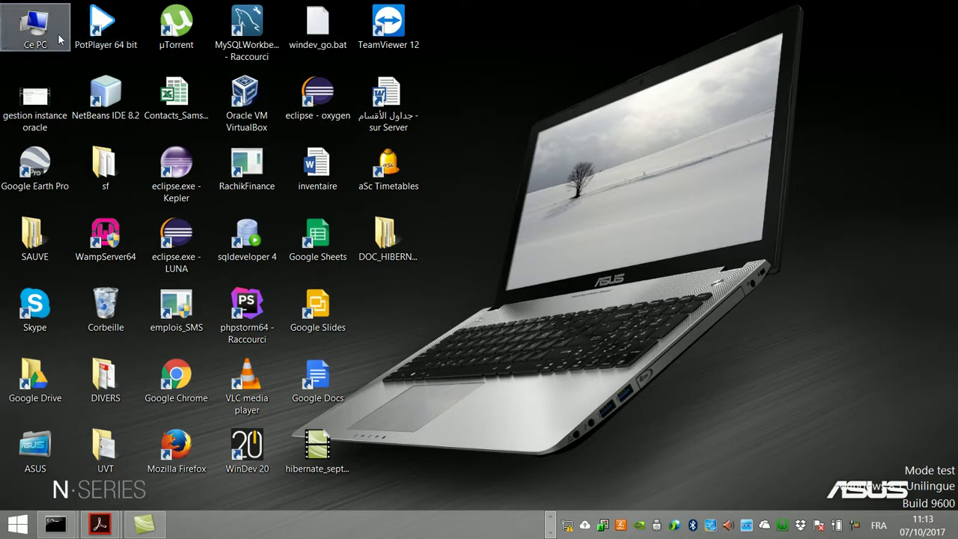
Step: Open the DATA (D:) drive from Ce PC in a maximized Explorer window
double_click(47, 34)
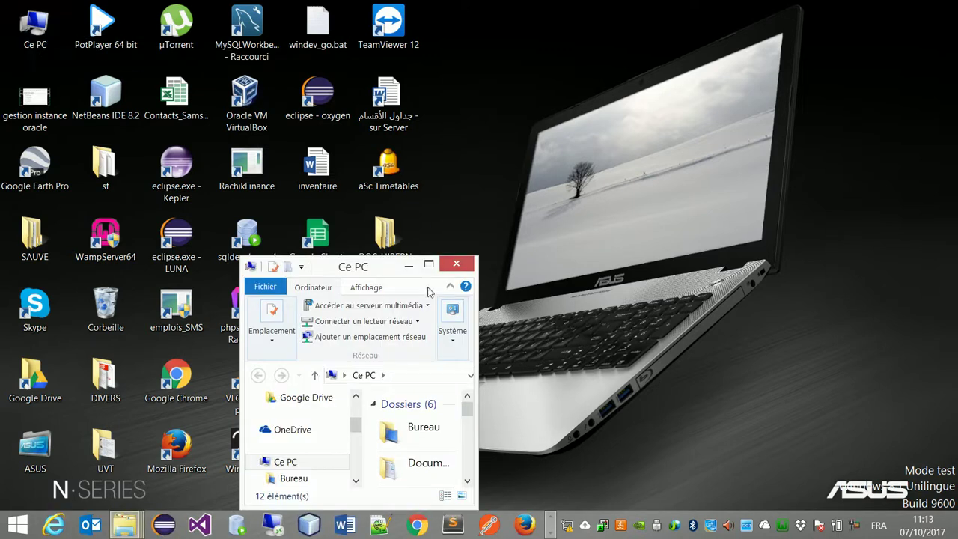
double_click(374, 269)
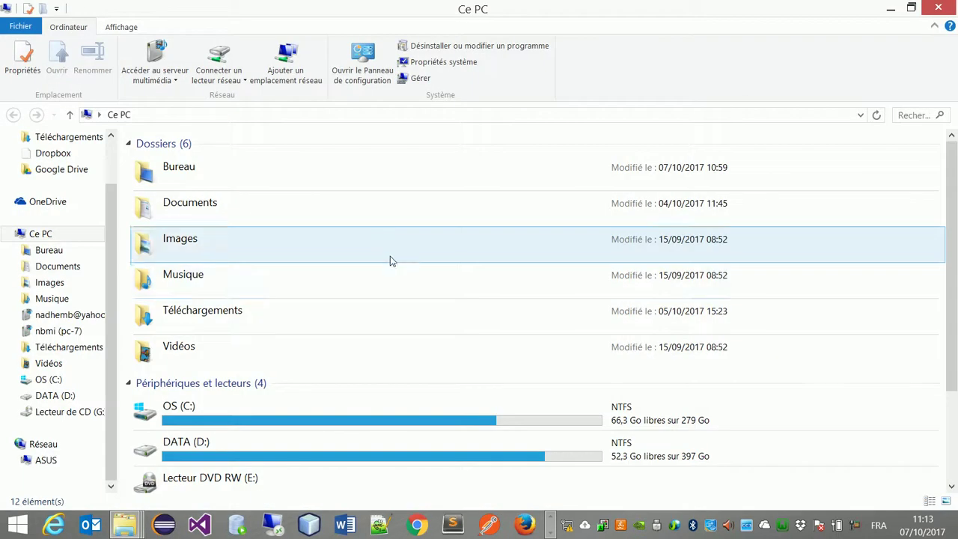
double_click(263, 447)
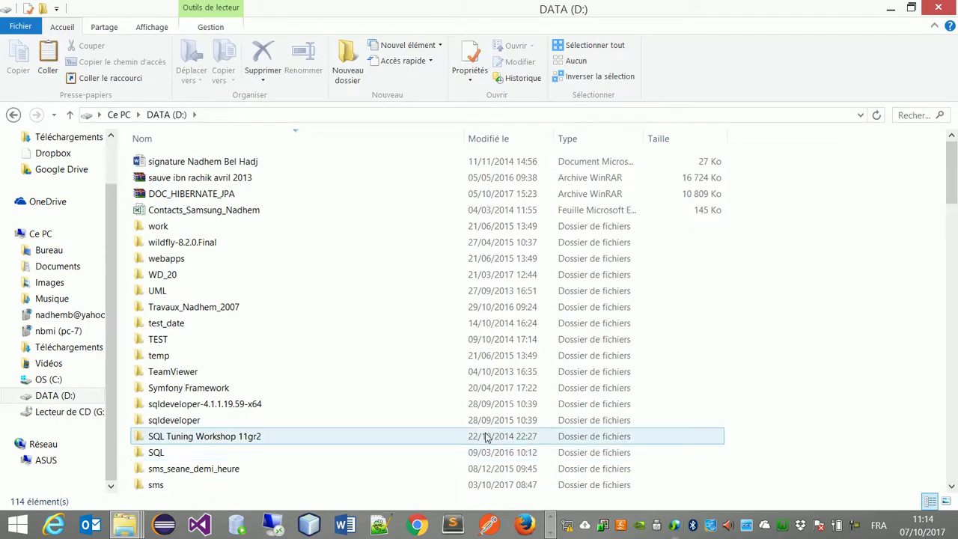
Step: Navigate to logiciels > Oracle > Oracle 11g Win64bits
left_click(227, 389)
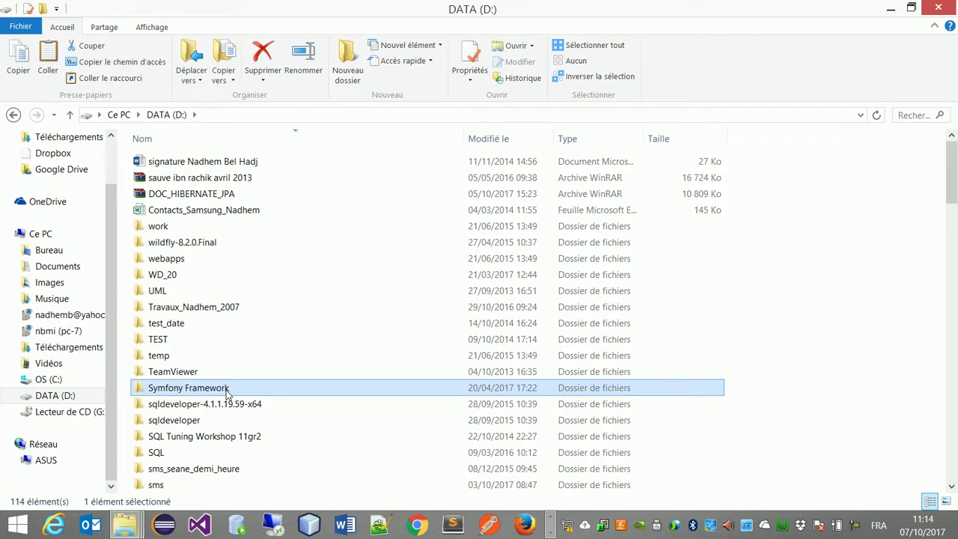
key("l")
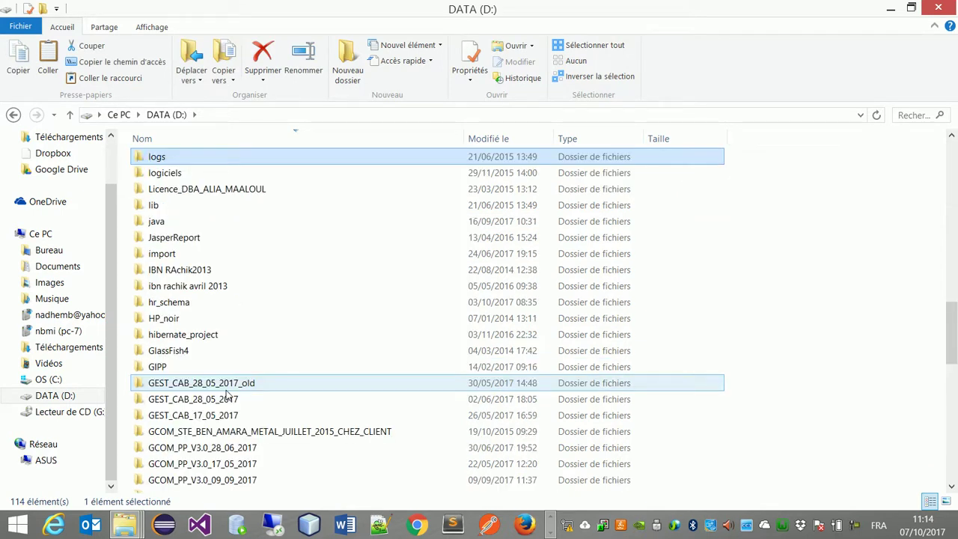
key("l")
key("Return")
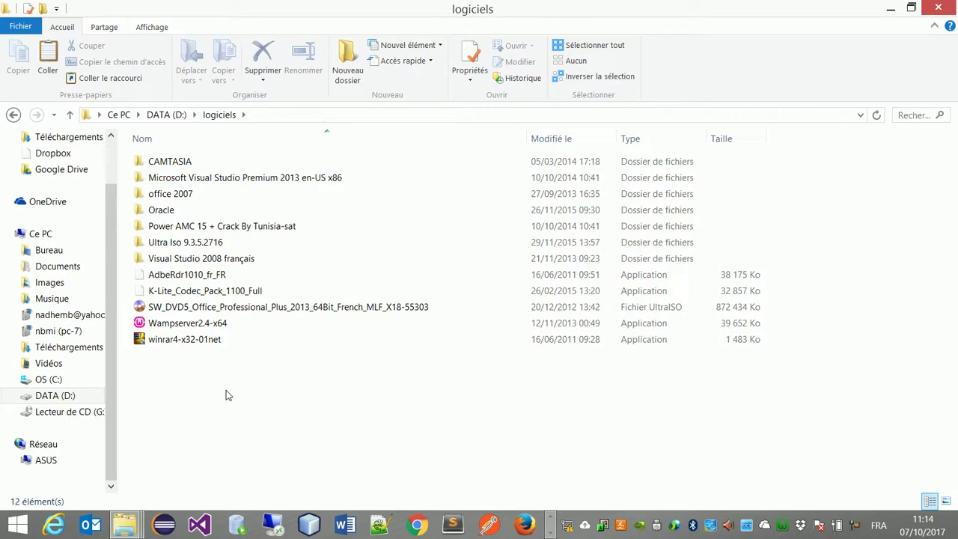
double_click(199, 210)
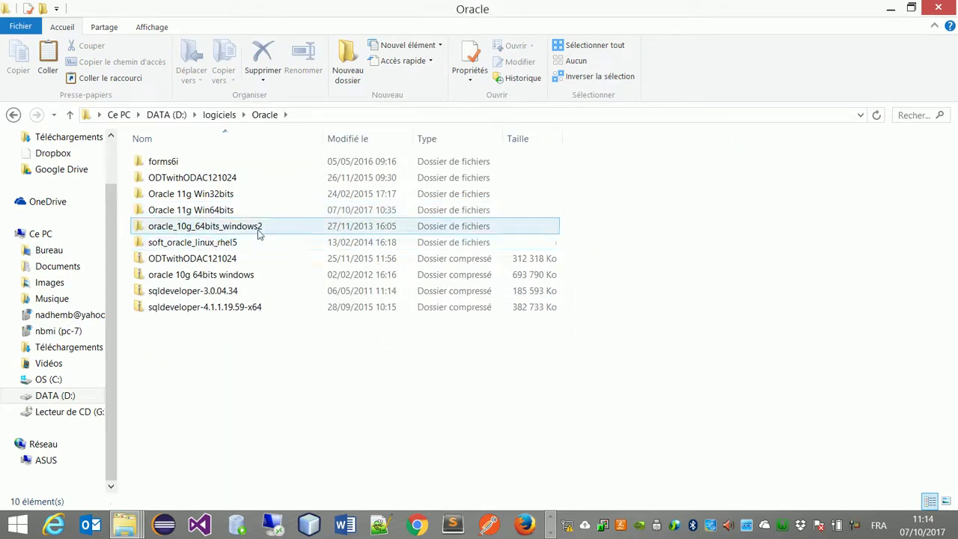
double_click(270, 212)
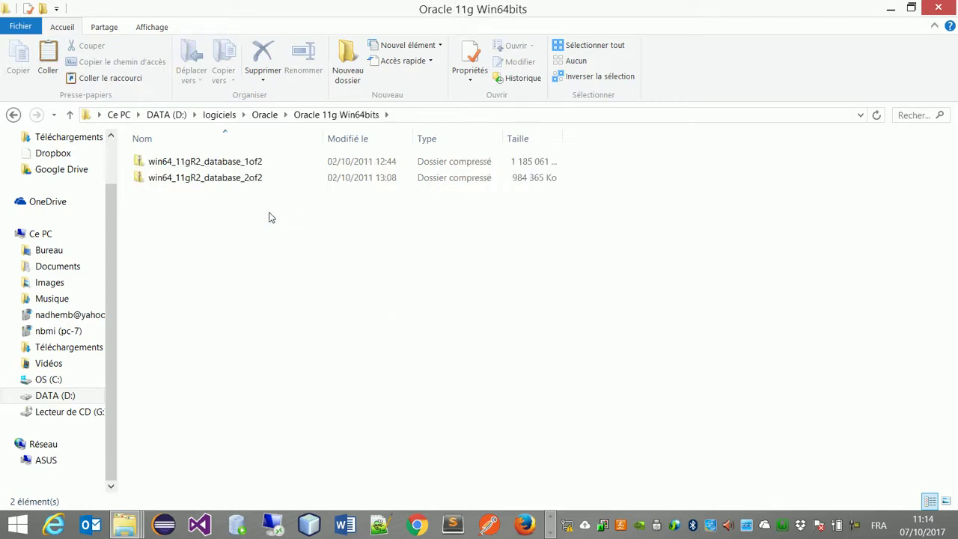
Step: Select the win64_11gR2_database_1of2 archive, then move to a blank new Chrome tab
left_click(217, 170)
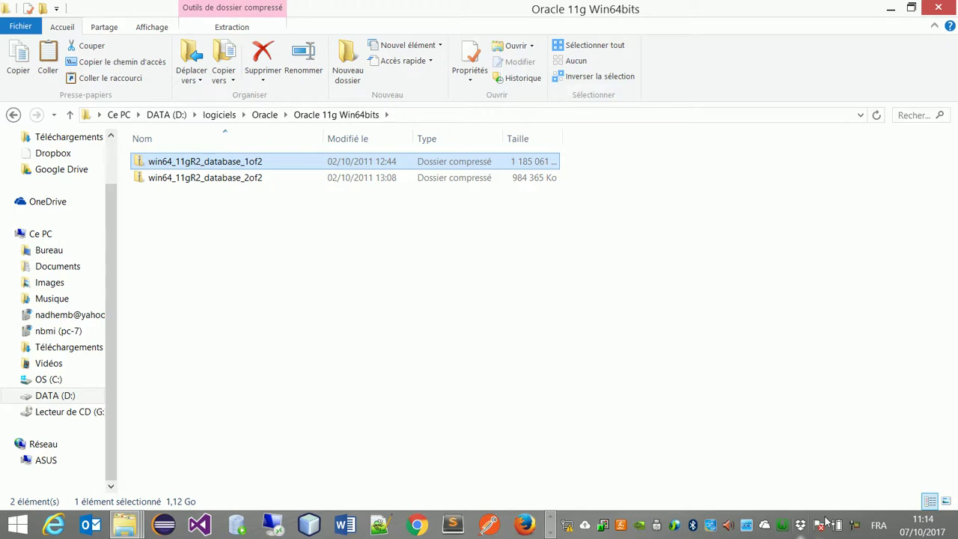
left_click(859, 528)
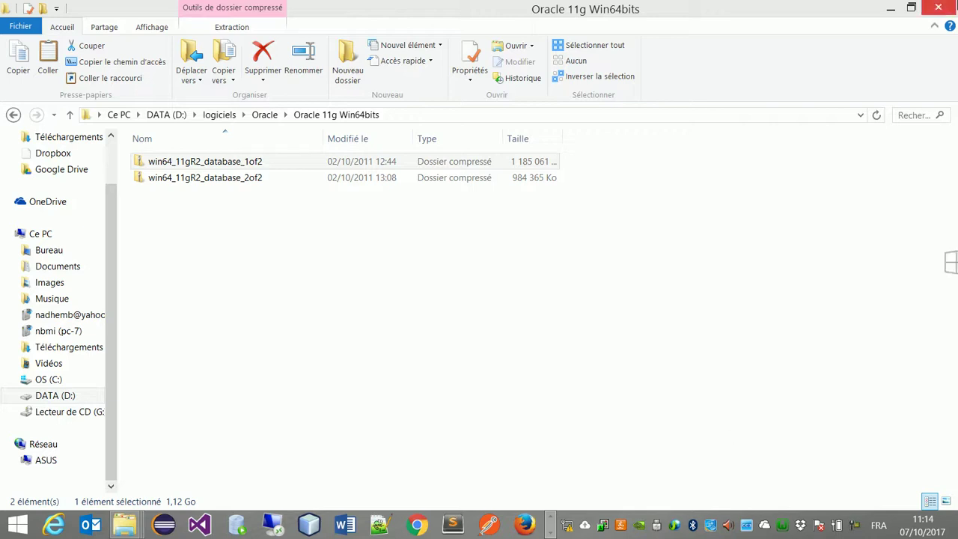
mouse_move(955, 2)
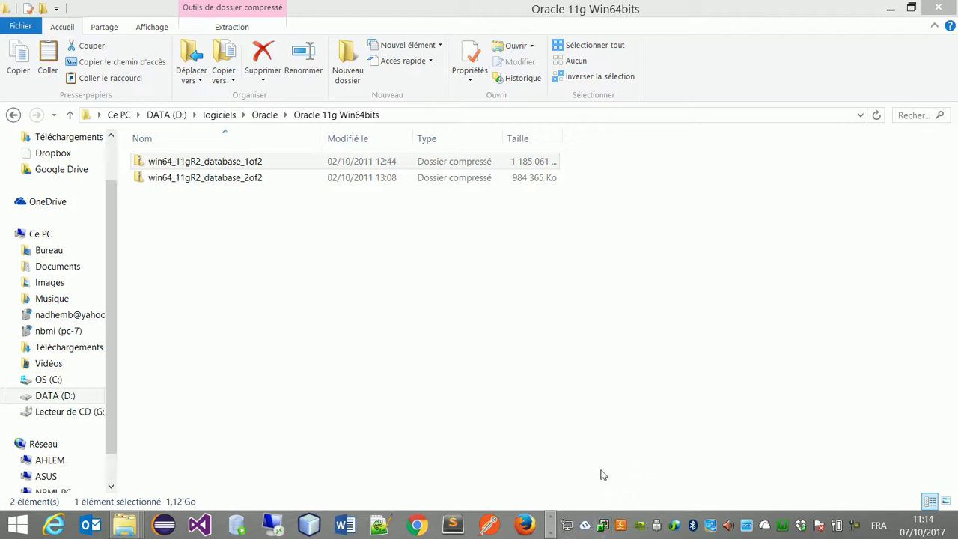
left_click(255, 59)
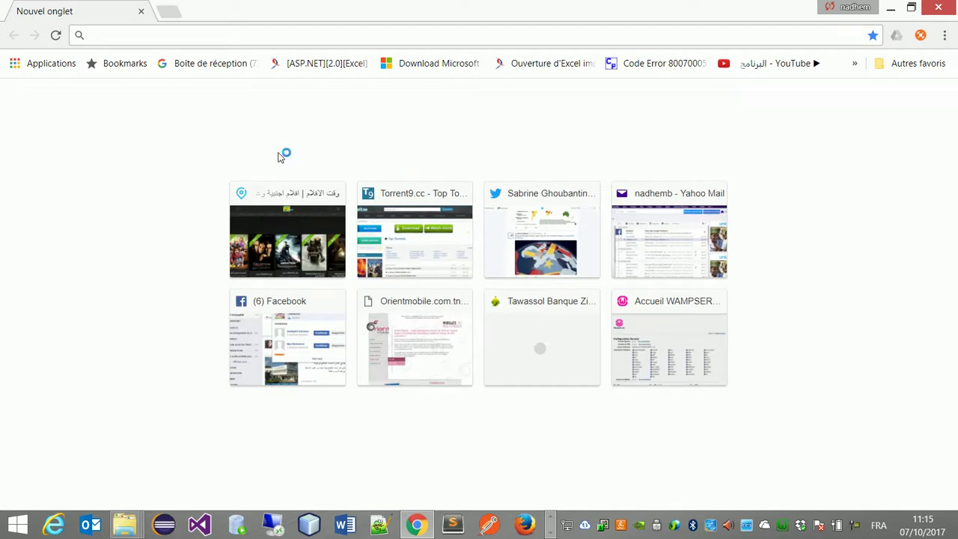
Step: Search Google for oracle.com
type("goo")
key("Return")
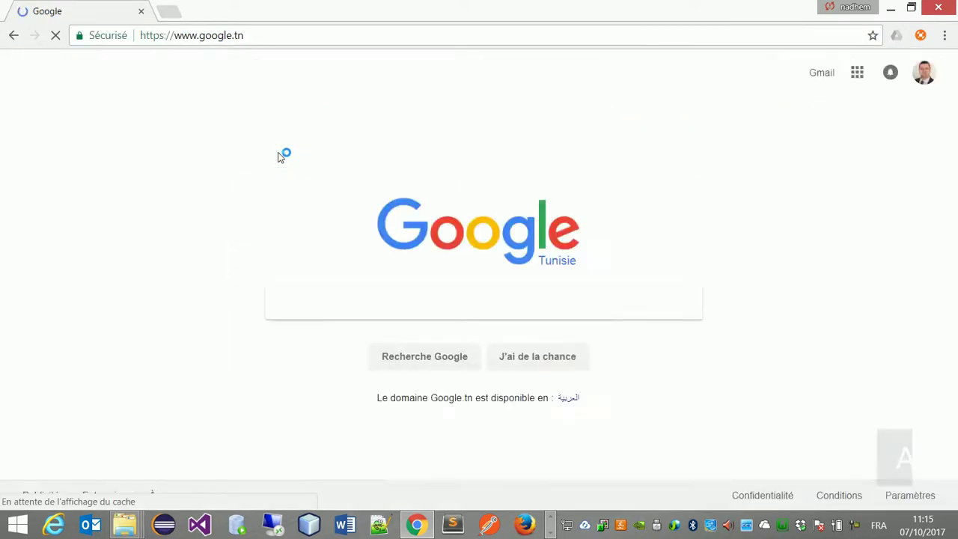
type("or")
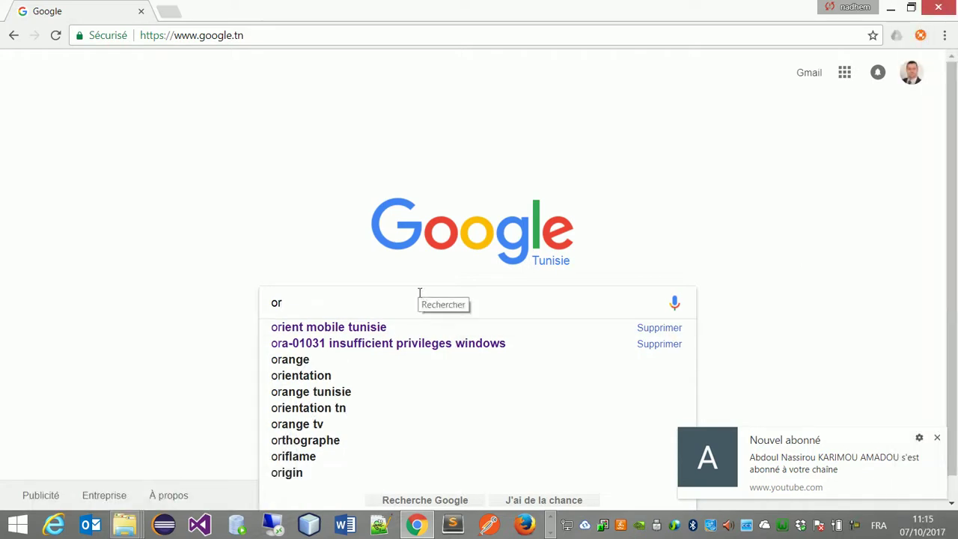
type("acle.com")
key("Return")
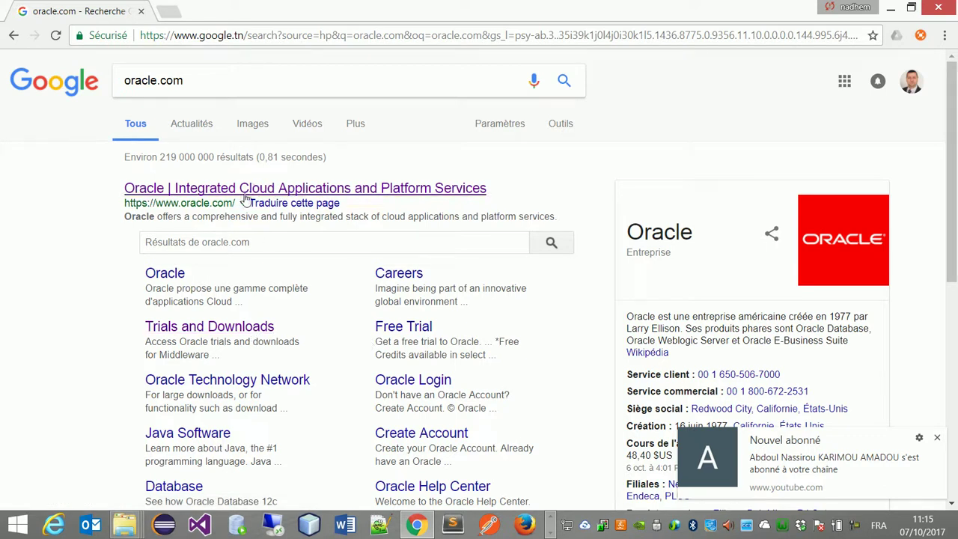
Step: Open Oracle's Trials and Downloads page and its Database downloads list
left_click(250, 334)
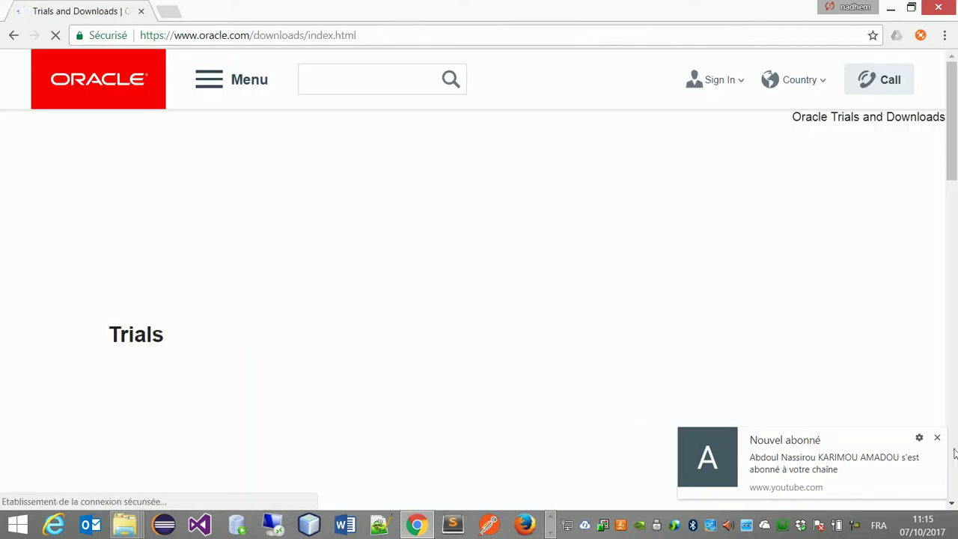
scroll(523, 253, "down", 2)
scroll(523, 255, "down", 5)
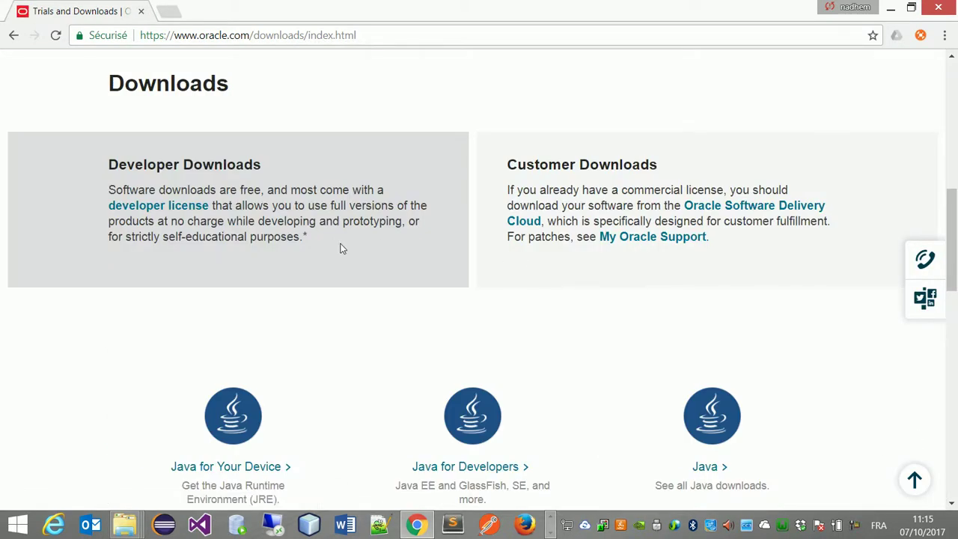
left_click_drag(953, 244, 952, 318)
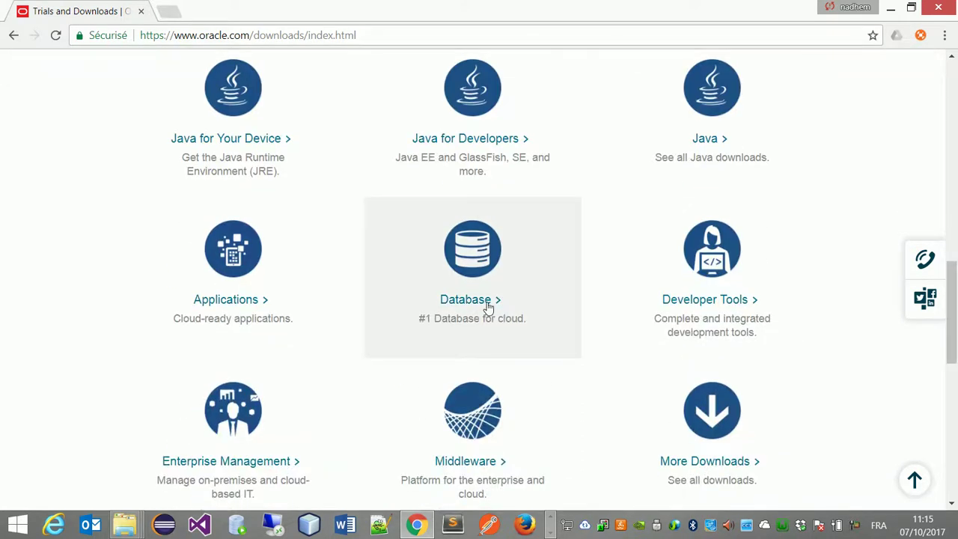
left_click(487, 302)
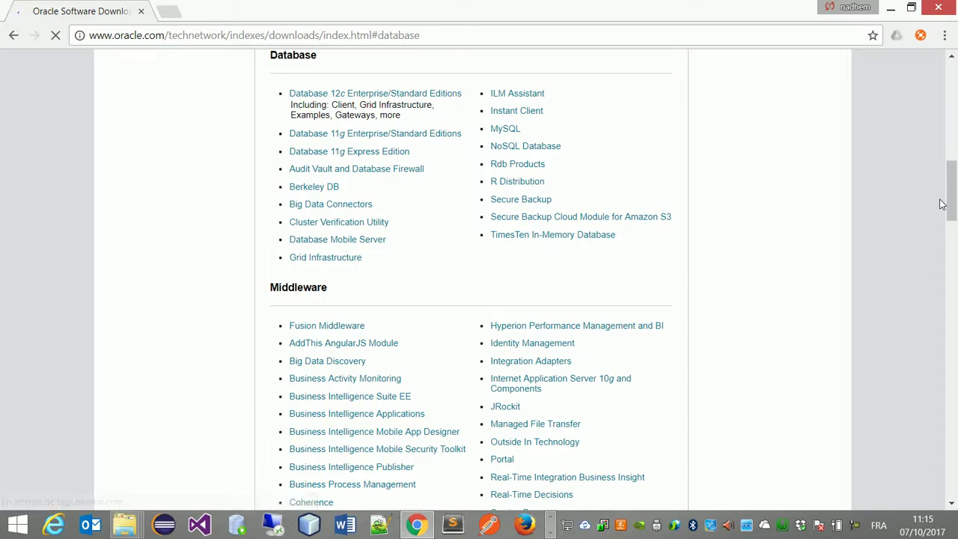
Step: Open the Database 11g Enterprise/Standard Editions downloads and accept the OTN License Agreement
mouse_move(949, 202)
left_mouse_down()
mouse_move(953, 128)
mouse_move(954, 355)
mouse_move(945, 119)
mouse_move(949, 188)
left_mouse_up()
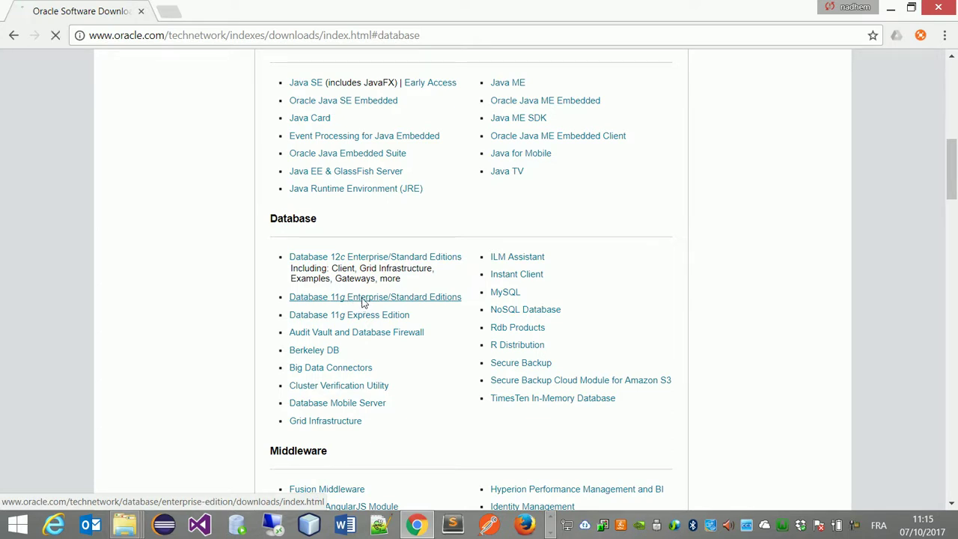
left_click(363, 299)
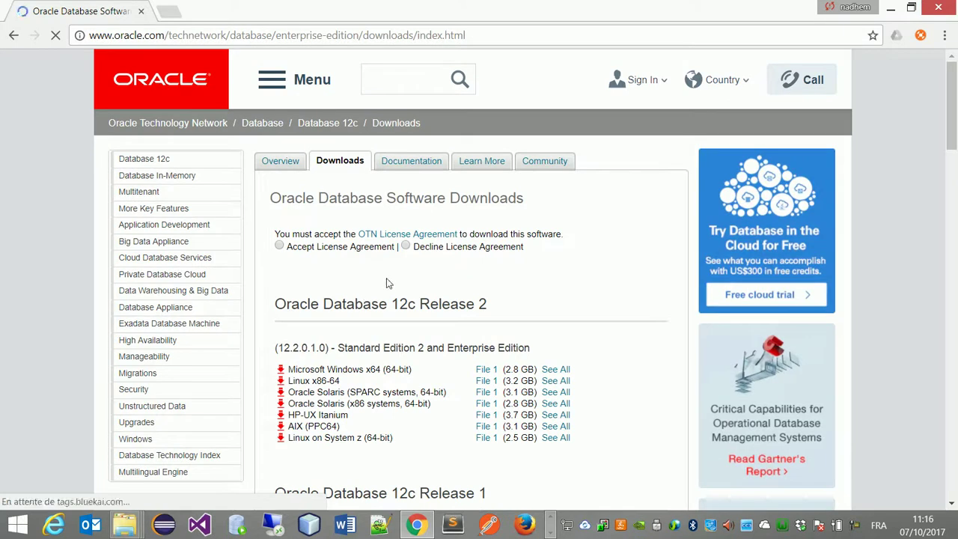
left_click(279, 247)
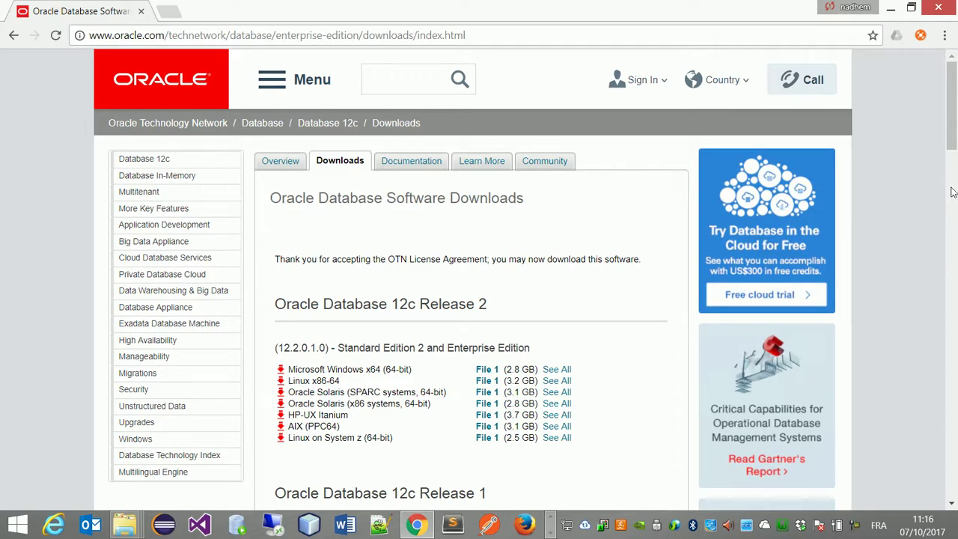
Step: Locate the 11g Release 2 Microsoft Windows (x64) File 1 and File 2 downloads
left_click_drag(952, 139, 953, 157)
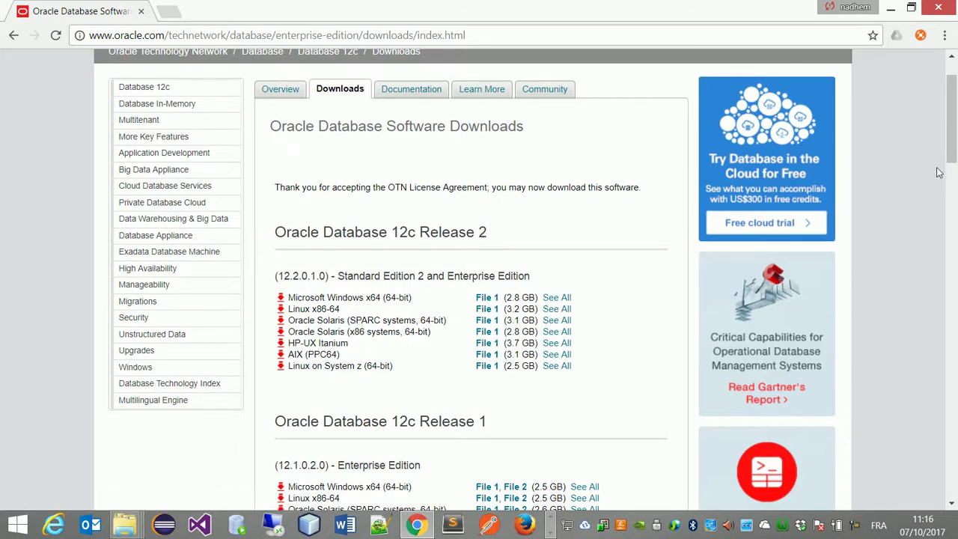
left_click_drag(394, 232, 410, 232)
left_click_drag(955, 171, 945, 272)
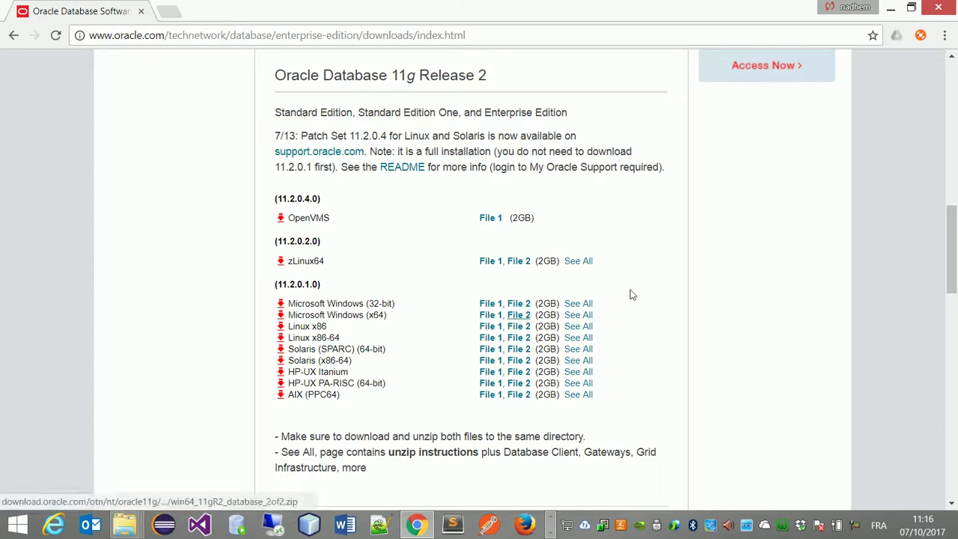
left_click_drag(952, 224, 952, 69)
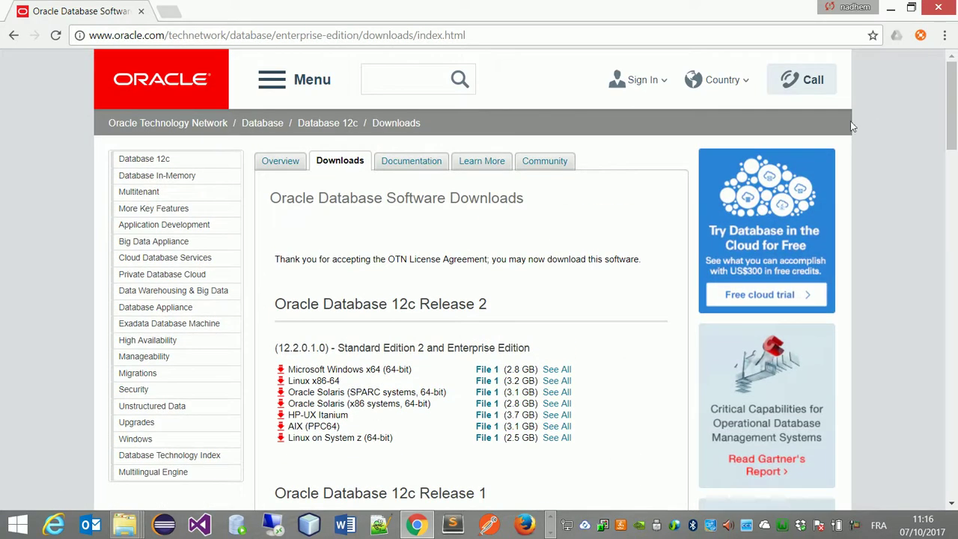
mouse_move(633, 92)
left_click(124, 523)
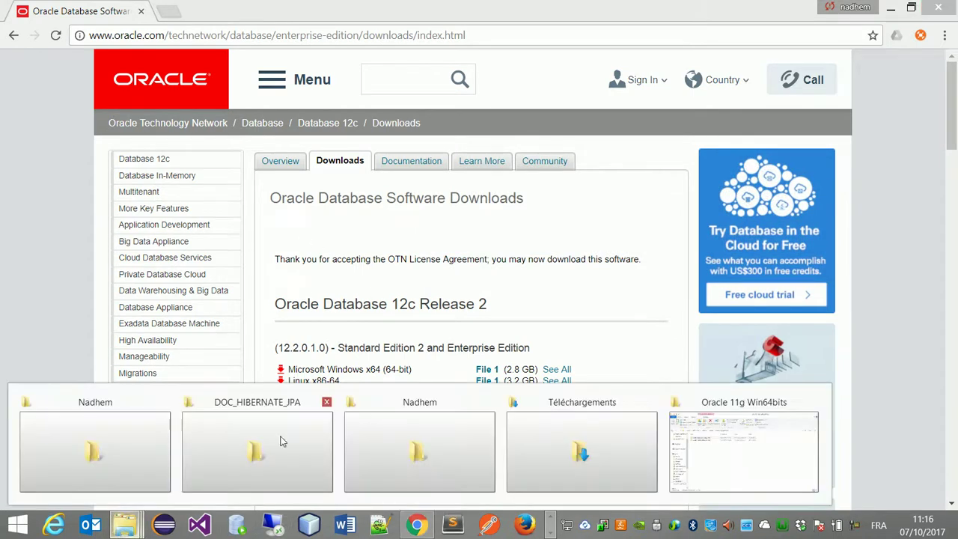
Step: Extract win64_11gR2_database_1of2 into the Oracle 11g Win64bits folder with Extraire ici
left_click(732, 440)
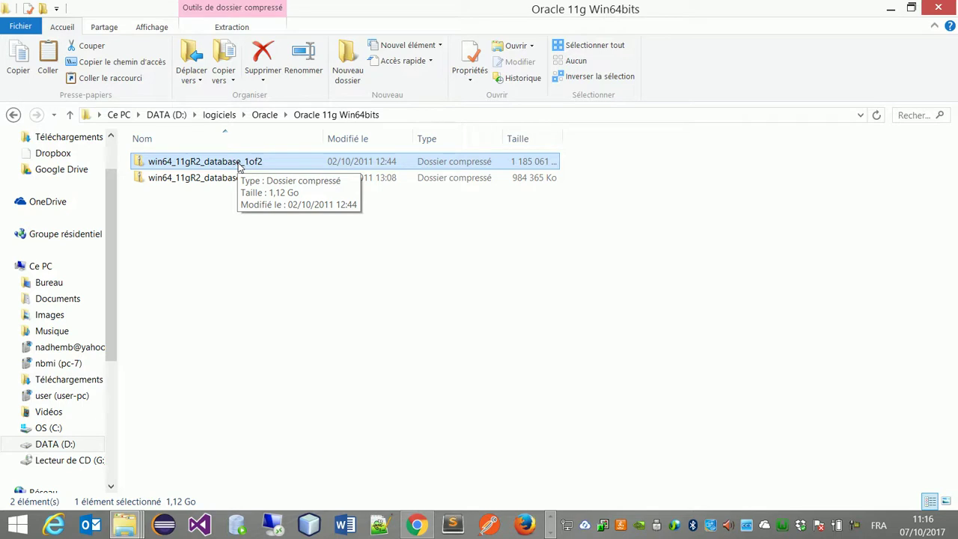
left_click(237, 180, "shift")
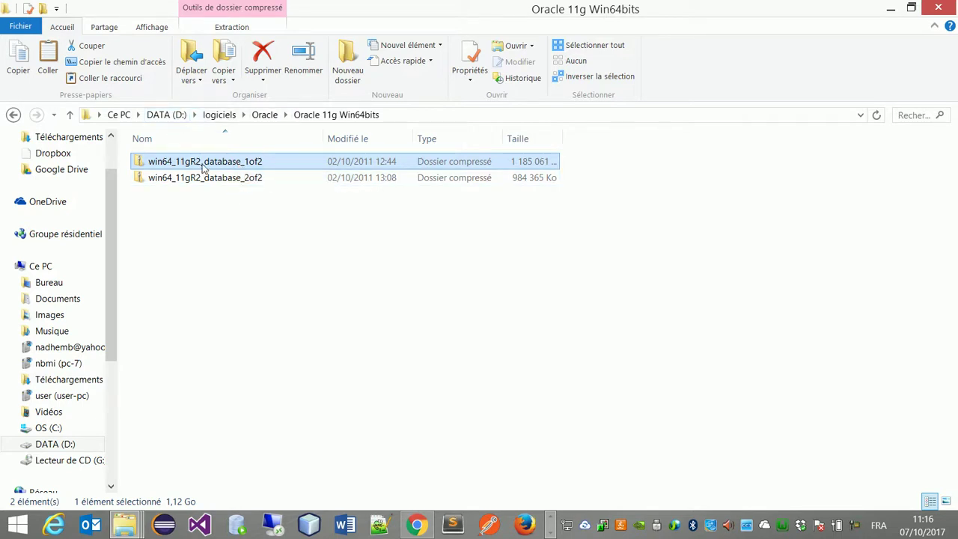
right_click(204, 168)
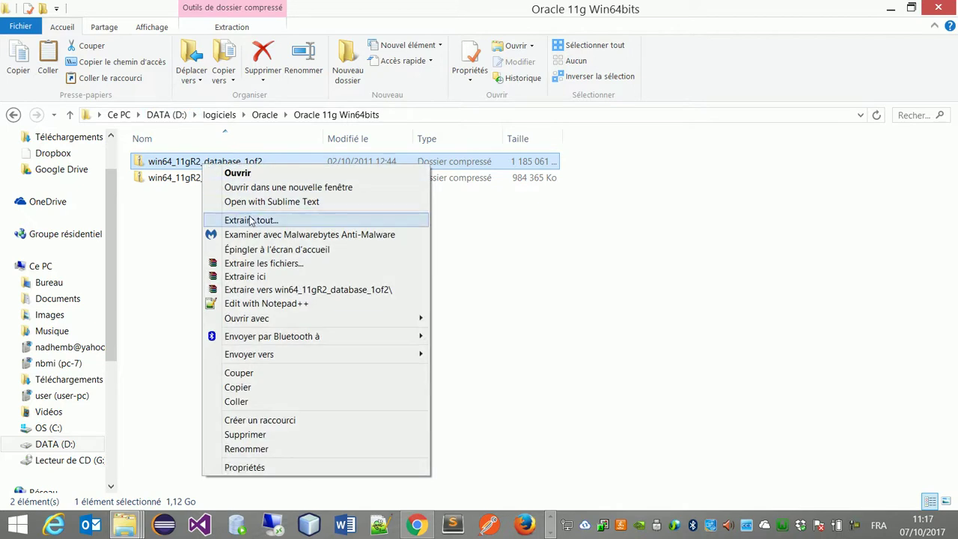
left_click(271, 278)
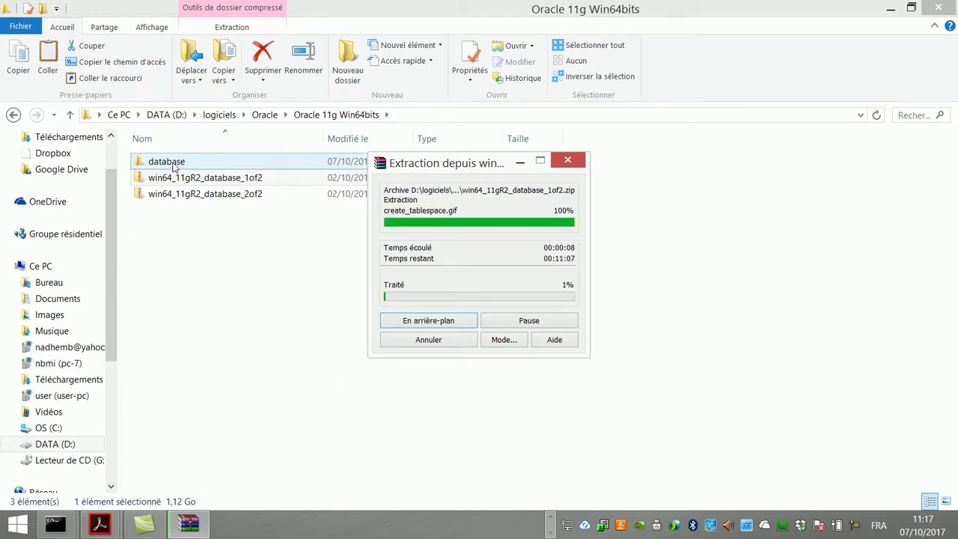
Step: Let WinRAR finish unpacking the 1of2 archive, leaving the 2of2 archive selected
left_click(173, 192)
left_click(173, 184)
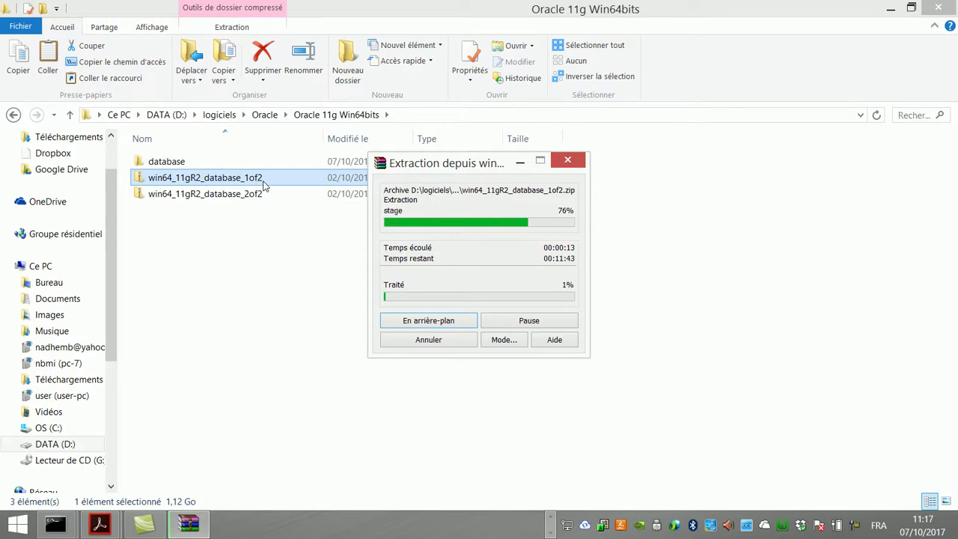
left_click(214, 195)
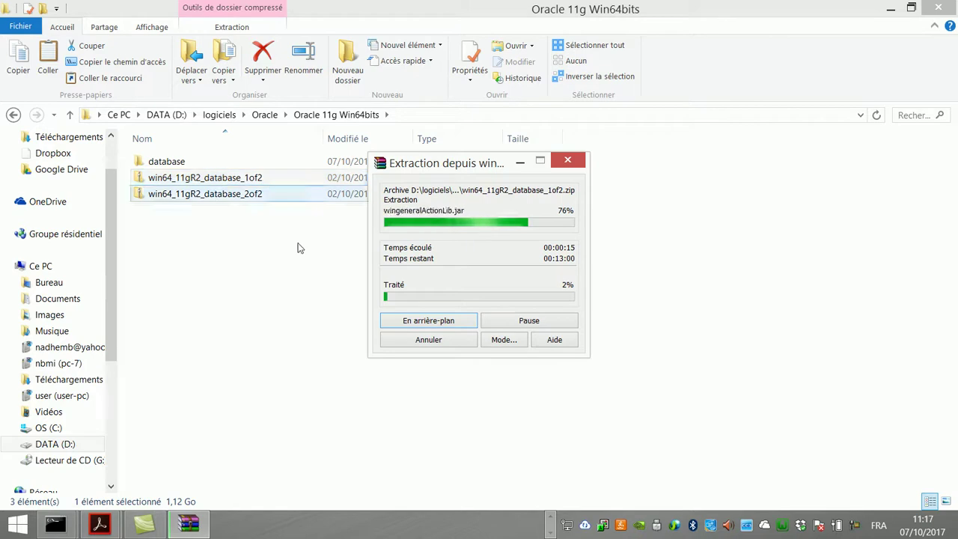
left_click(856, 527)
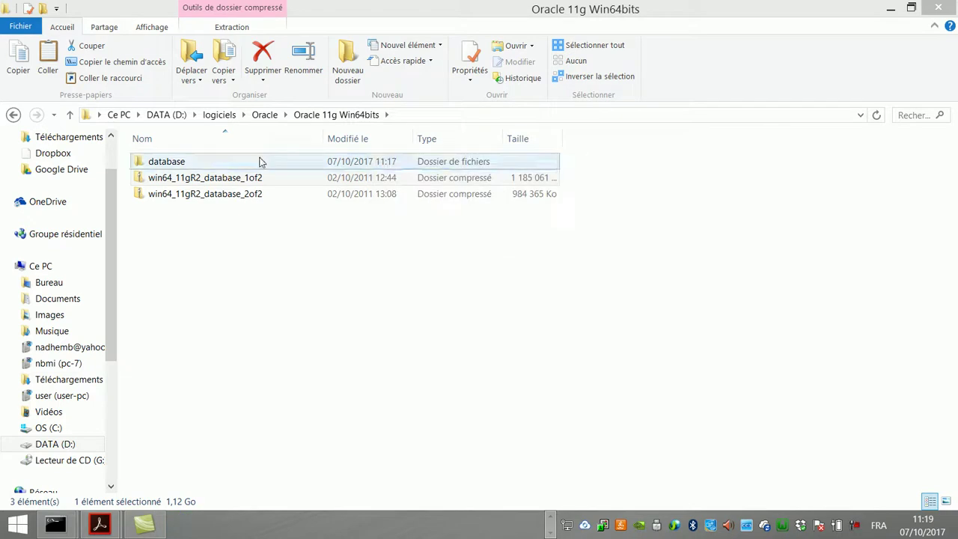
Step: Run Extraire ici on win64_11gR2_database_2of2 and let WinRAR complete
right_click(250, 197)
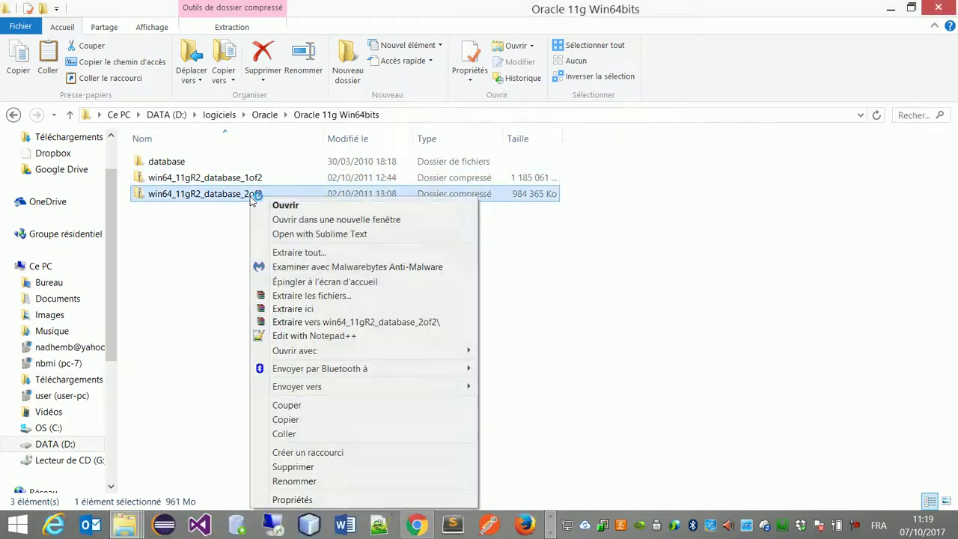
left_click(292, 308)
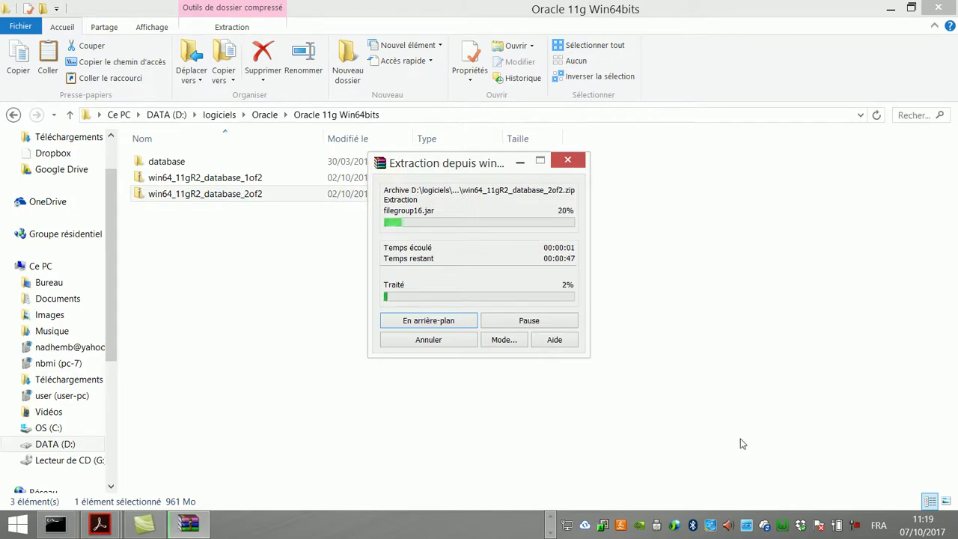
left_click(854, 525)
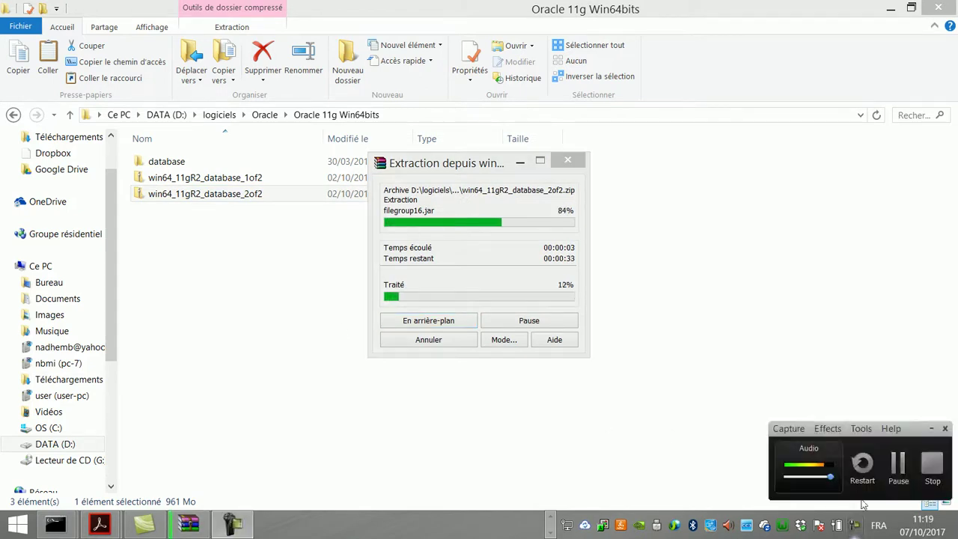
left_click(898, 468)
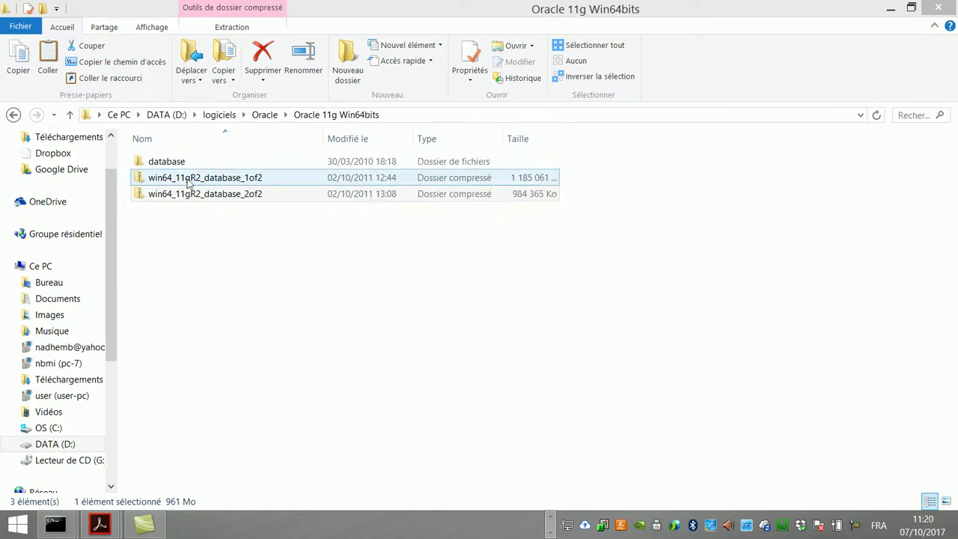
Step: Run setup from the database folder with Exécuter en tant qu'administrateur
double_click(183, 163)
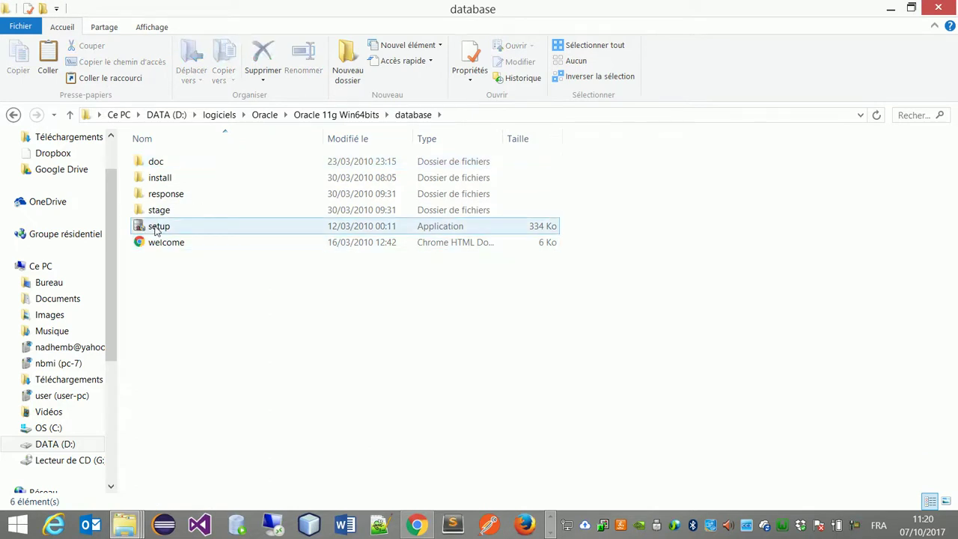
left_click(181, 233)
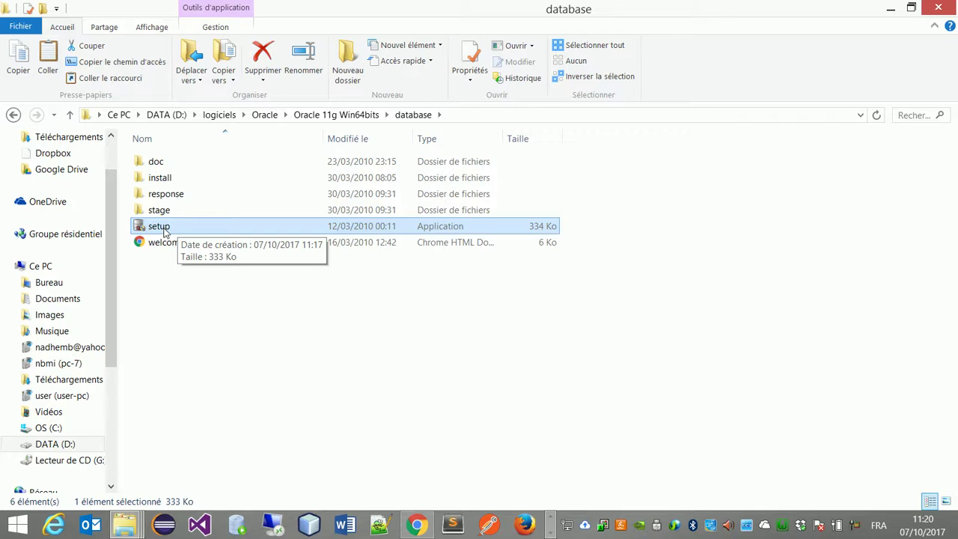
right_click(164, 233)
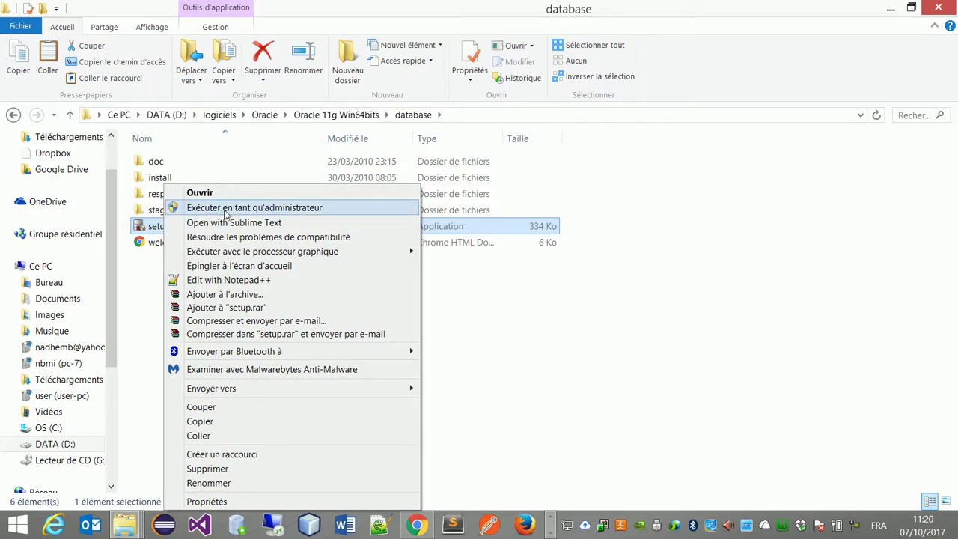
left_click(279, 210)
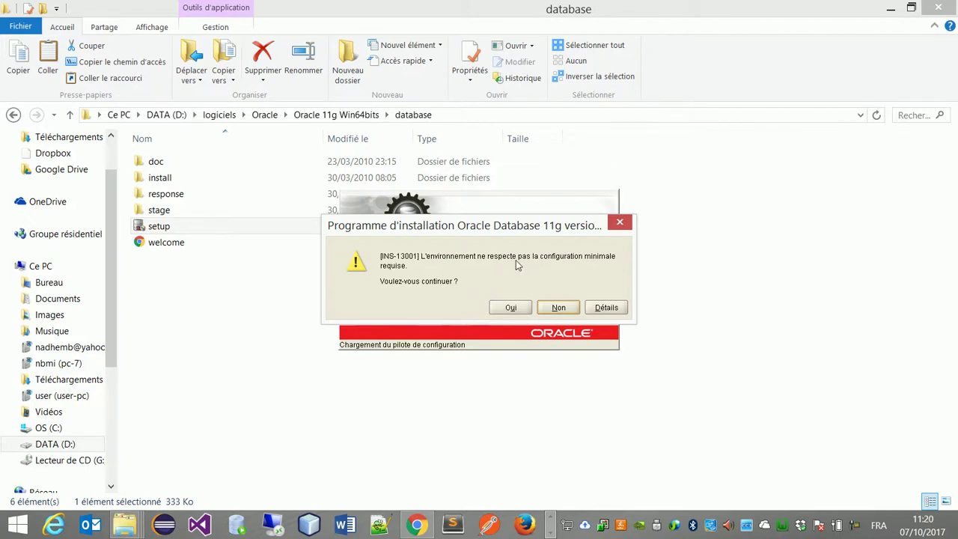
Step: Continue past the INS-13001 warning and widen the installer window
left_click(511, 309)
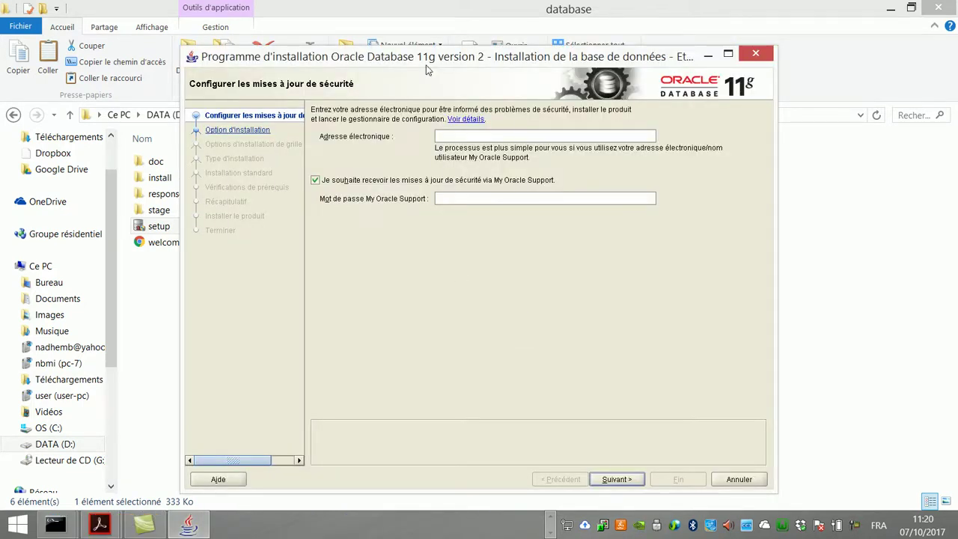
left_click_drag(426, 62, 425, 68)
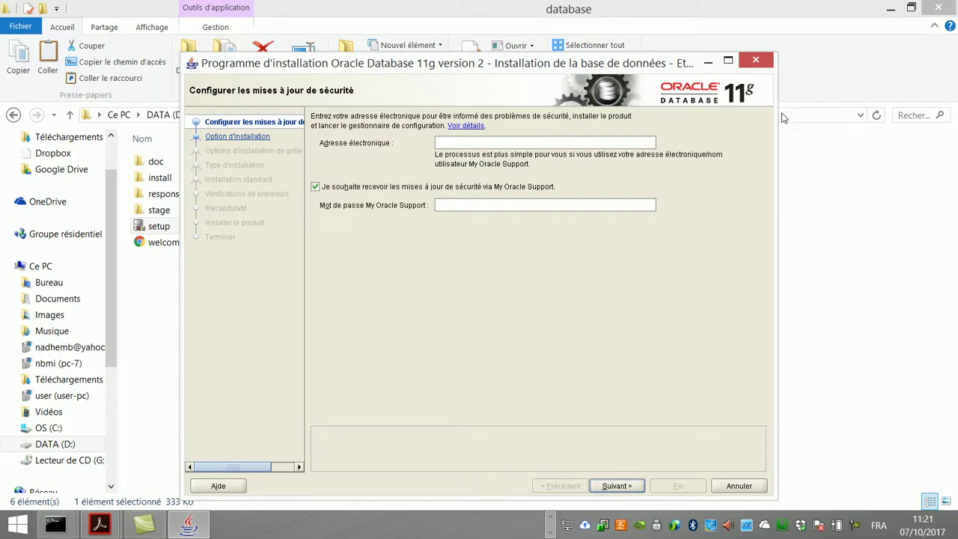
left_click_drag(776, 115, 914, 115)
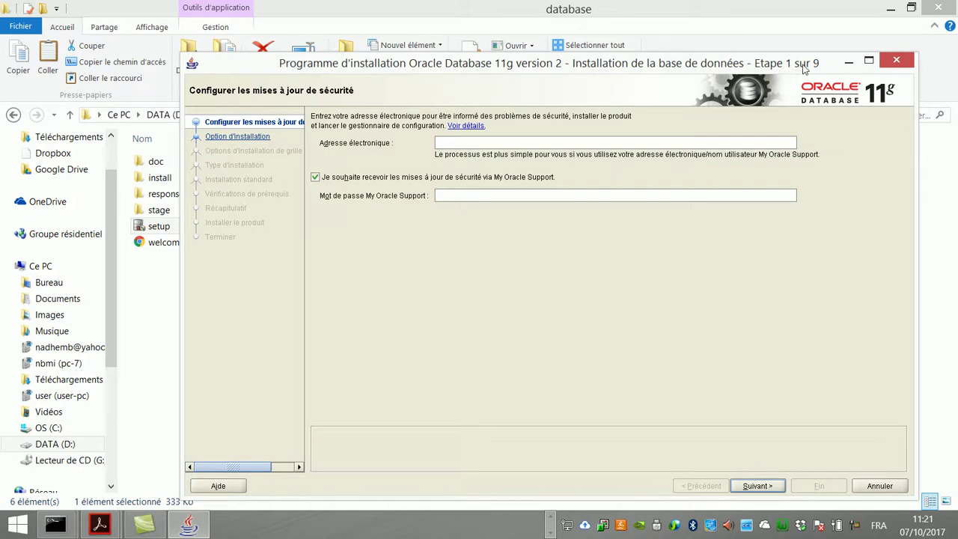
Step: Untick My Oracle Support security updates and proceed without an e-mail address
left_click(315, 180)
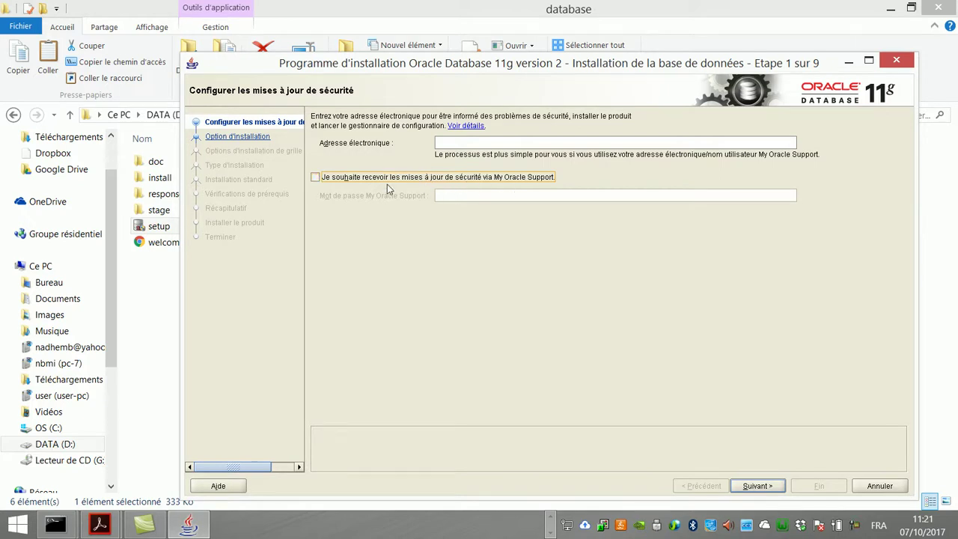
left_click(753, 488)
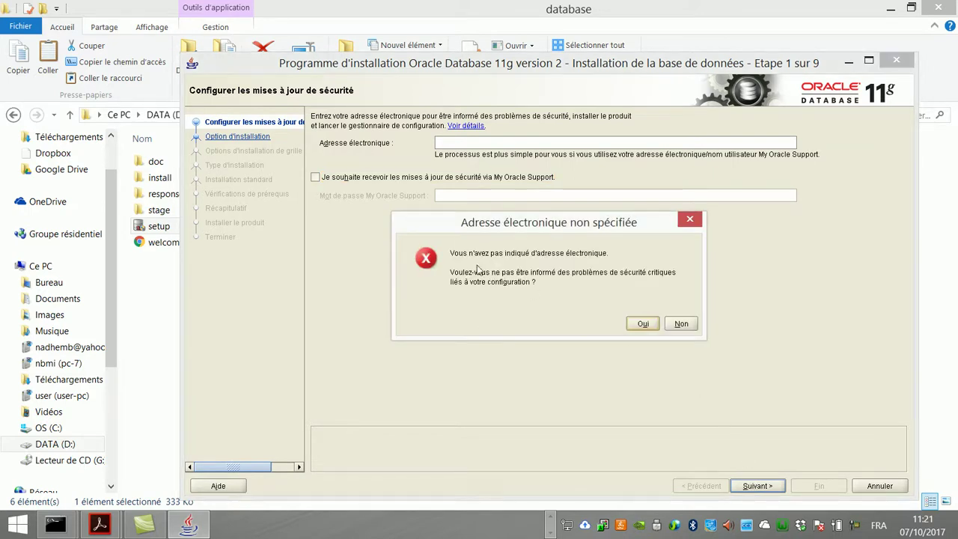
left_click(638, 324)
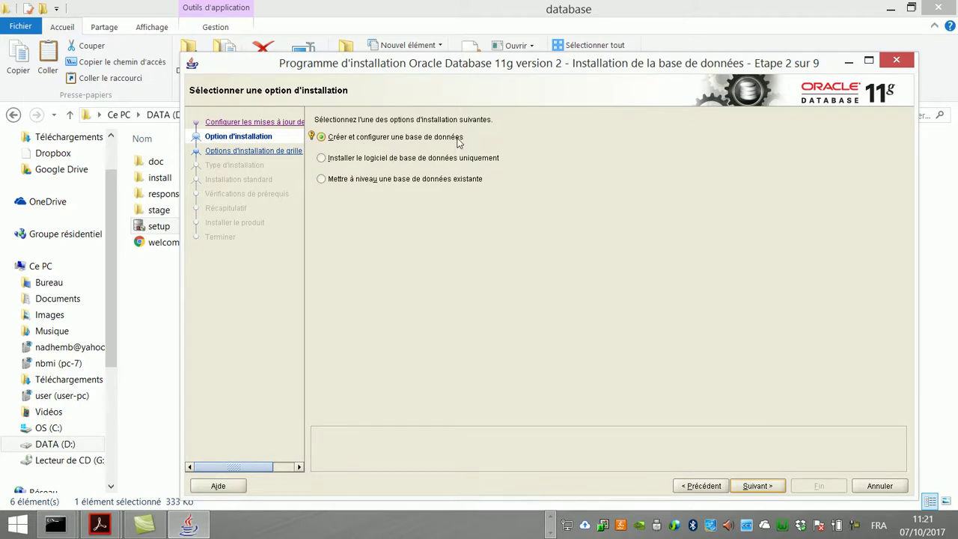
Step: Choose 'Créer et configurer une base de données' and continue to Classe système
left_click_drag(498, 71, 463, 58)
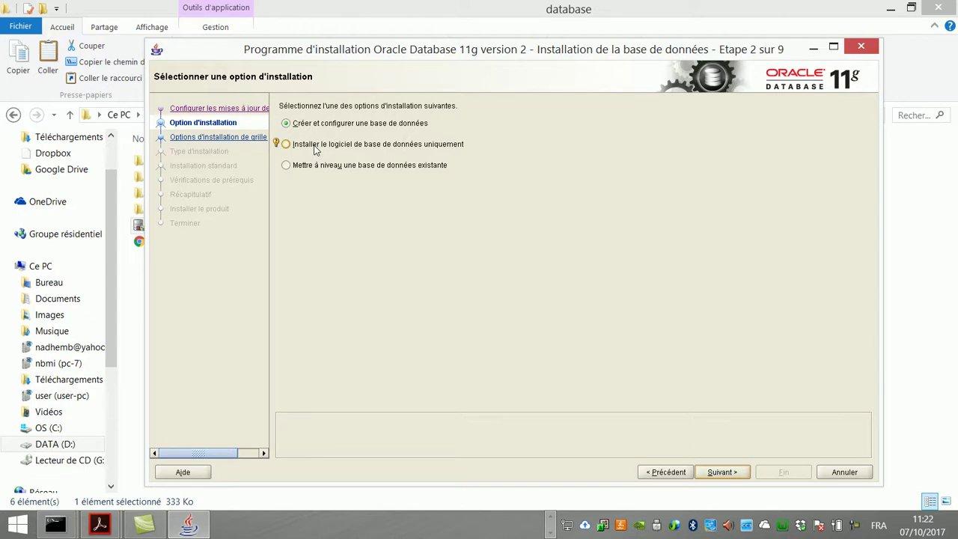
left_click(315, 149)
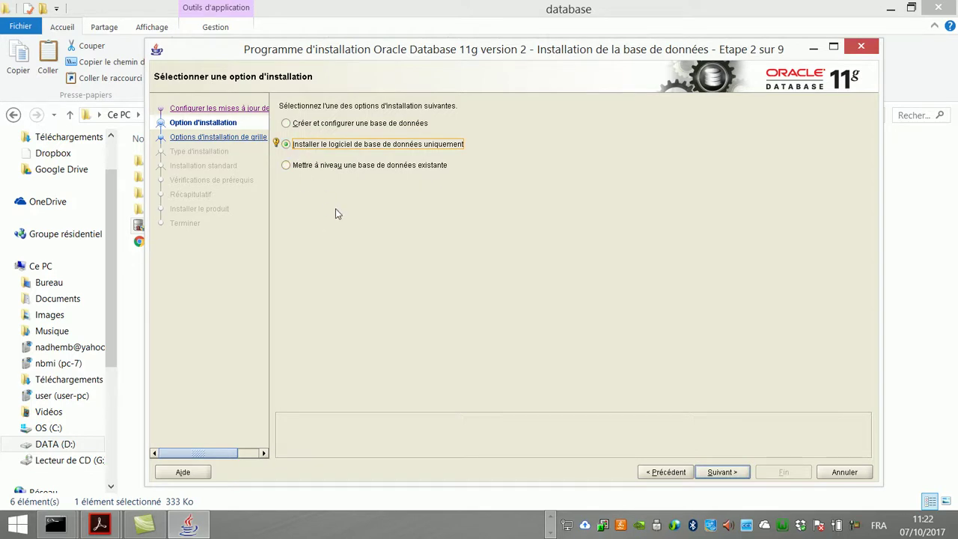
left_click(301, 124)
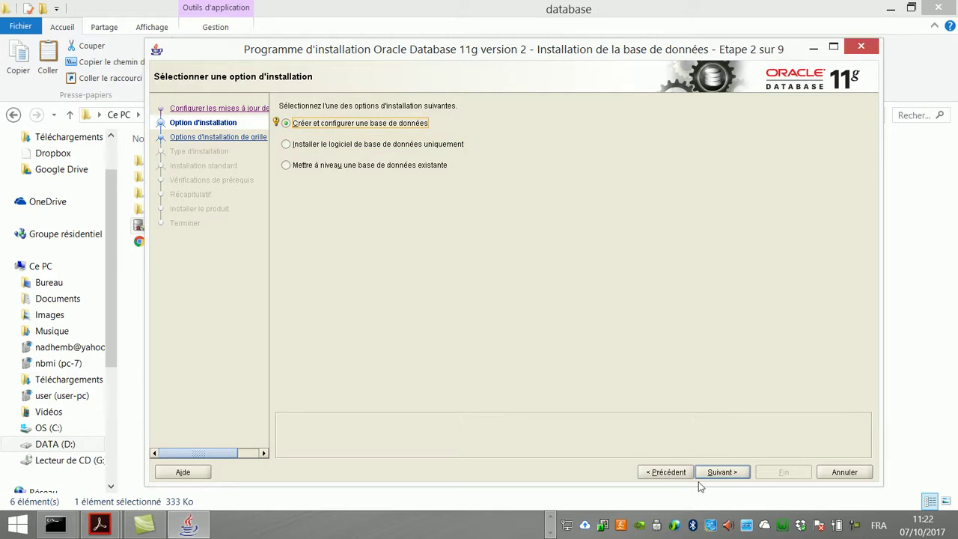
left_click(722, 471)
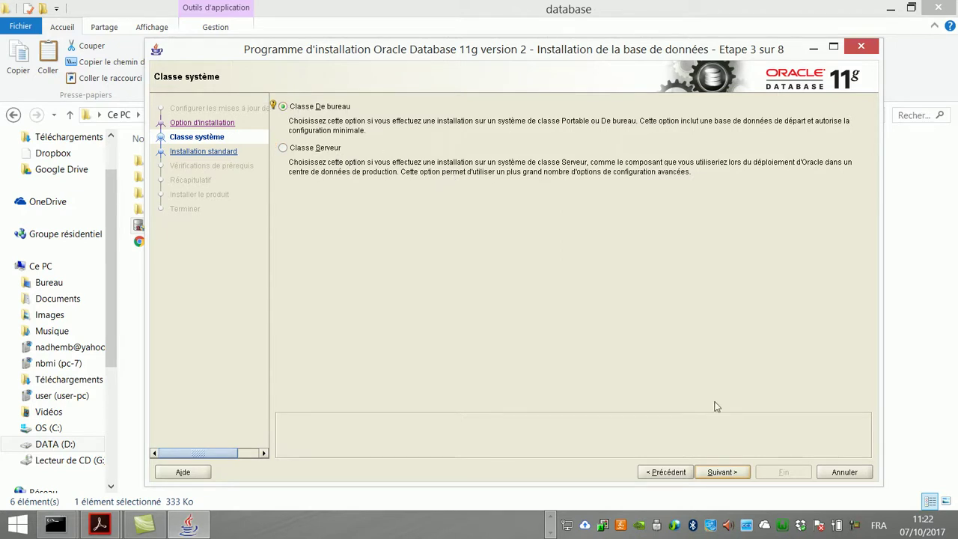
Step: Keep 'Classe De bureau' (desktop class) selected and continue to the standard installation configuration
left_click(732, 474)
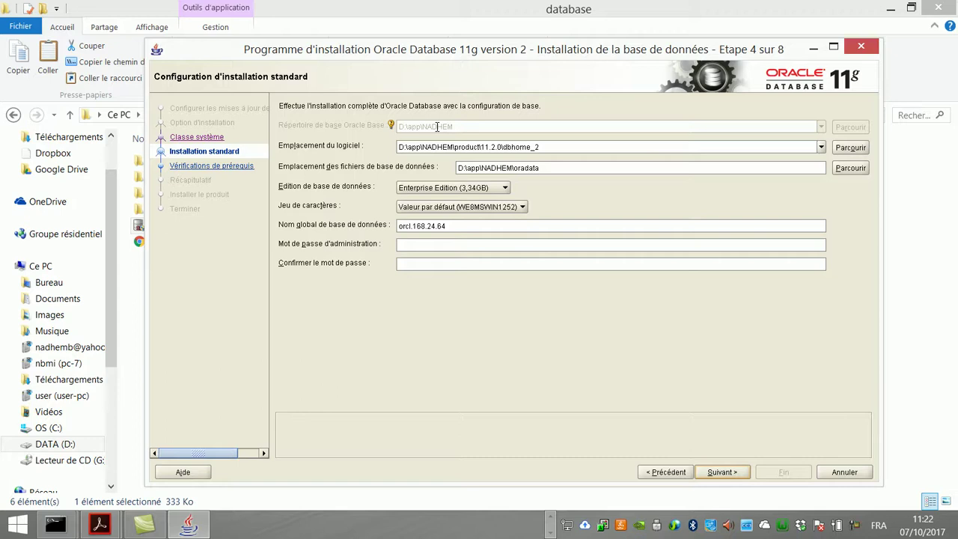
left_click(451, 147)
left_click(506, 188)
left_click(506, 188)
left_click(506, 188)
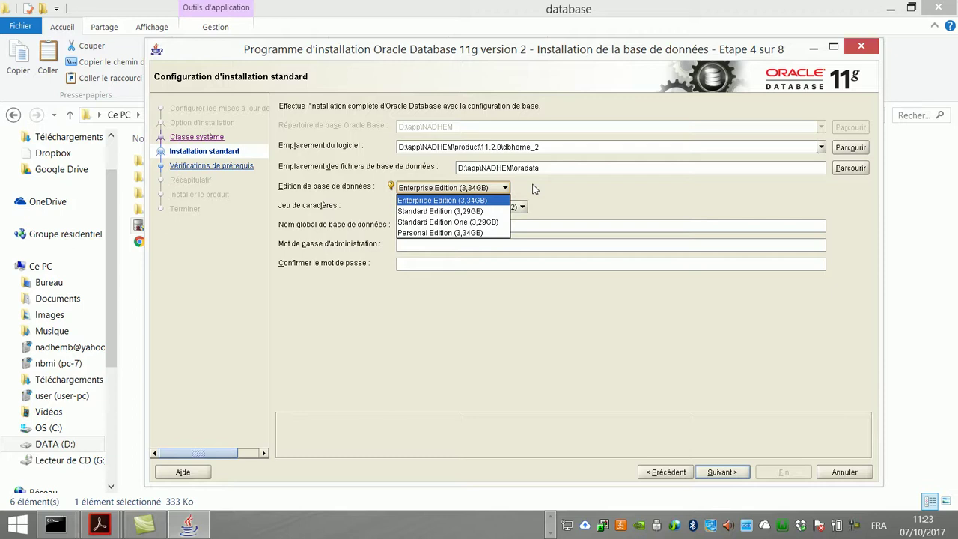
left_click(547, 183)
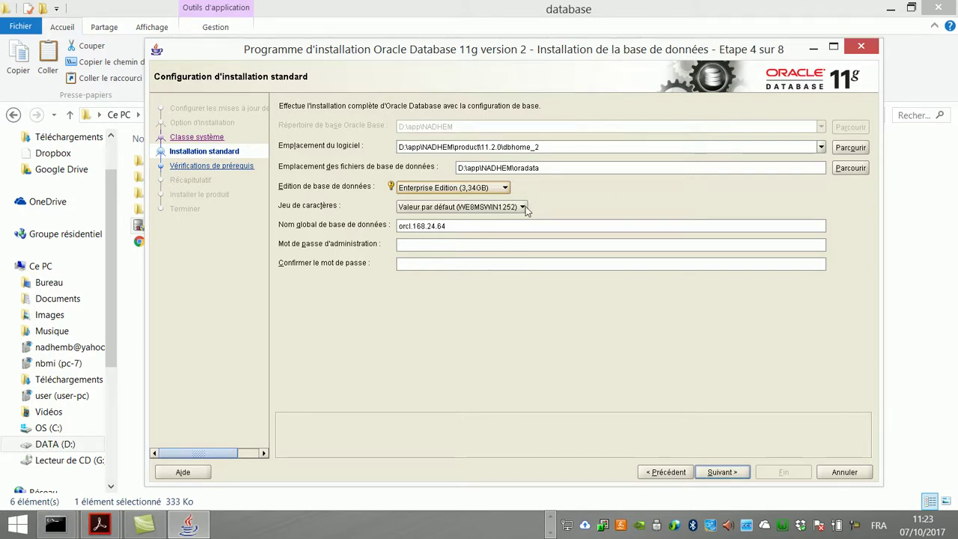
left_click(523, 208)
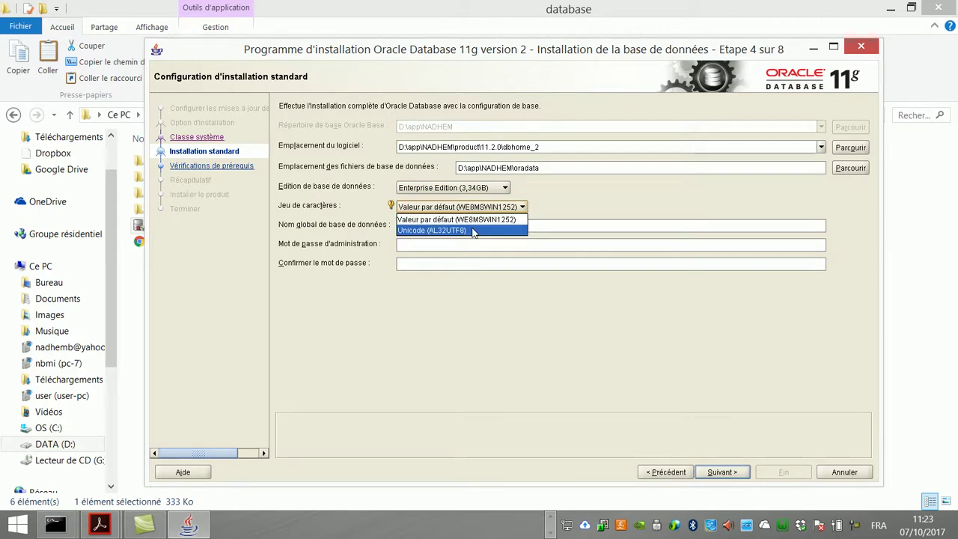
left_click(552, 203)
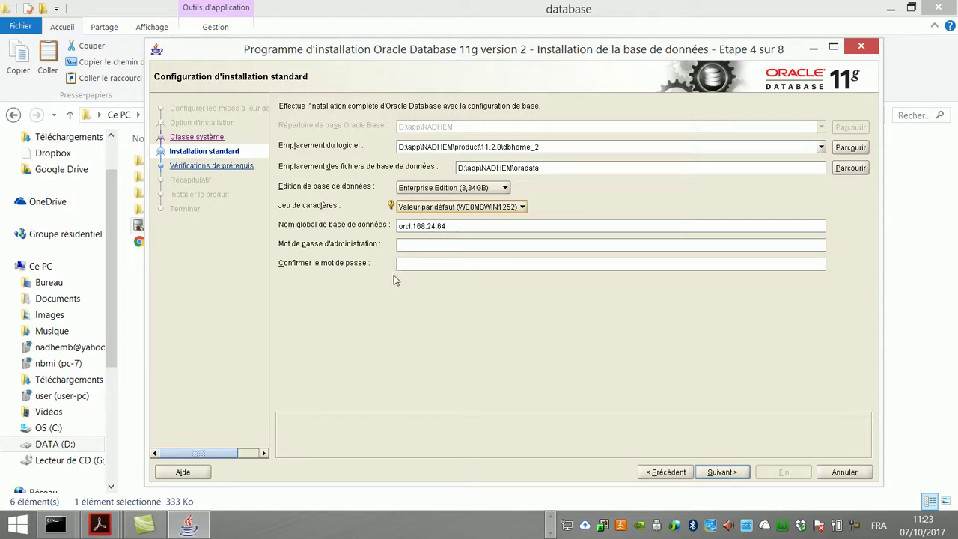
left_click(453, 226)
left_click_drag(412, 226, 467, 225)
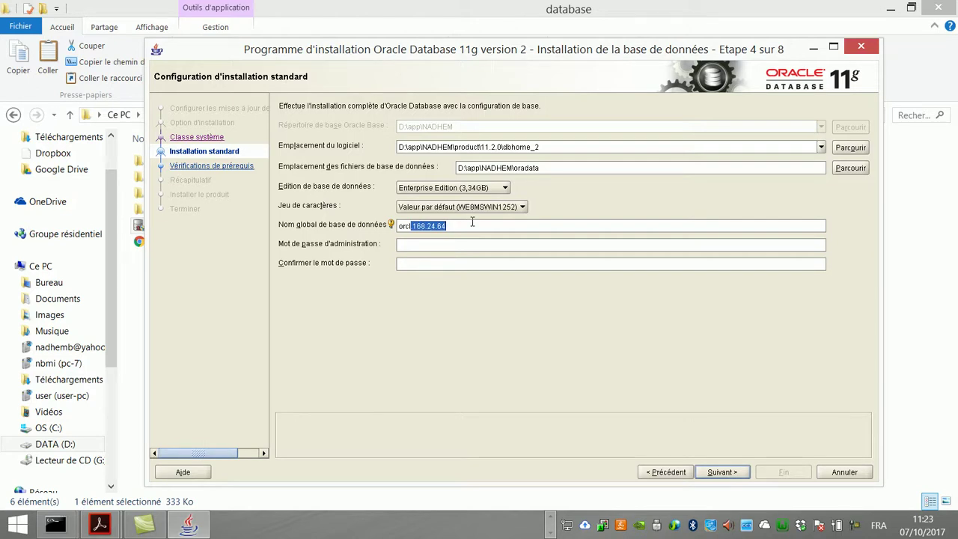
Step: Trim the global database name to orcl, enter the admin password and confirmation, then continue
key("BackSpace")
left_click(428, 245)
left_click(406, 248)
type("oracle")
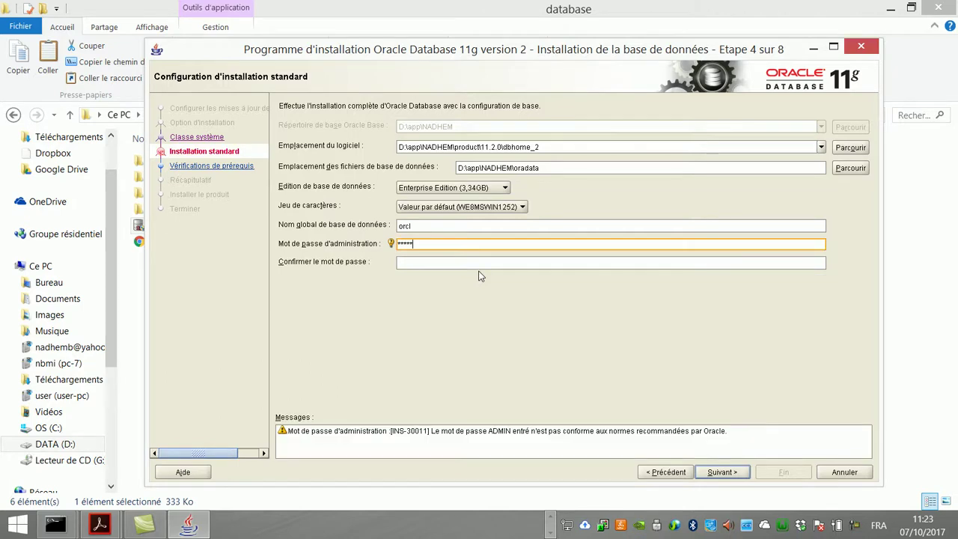
key("Tab")
type("oracle")
left_click(723, 471)
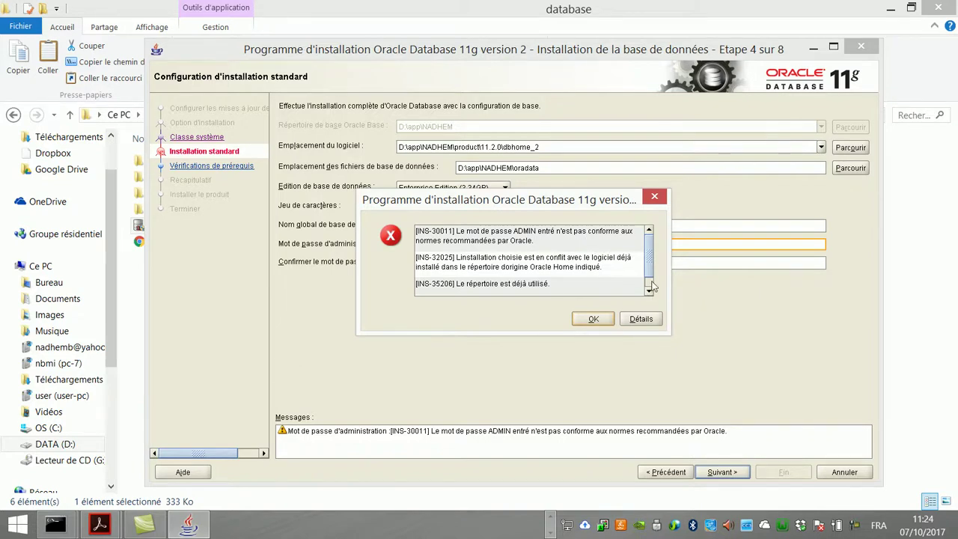
Step: Dismiss the installer error list, change the global database name to orcl2, and retry
scroll(652, 284, "down", 2)
scroll(655, 255, "up", 2)
scroll(656, 262, "down", 2)
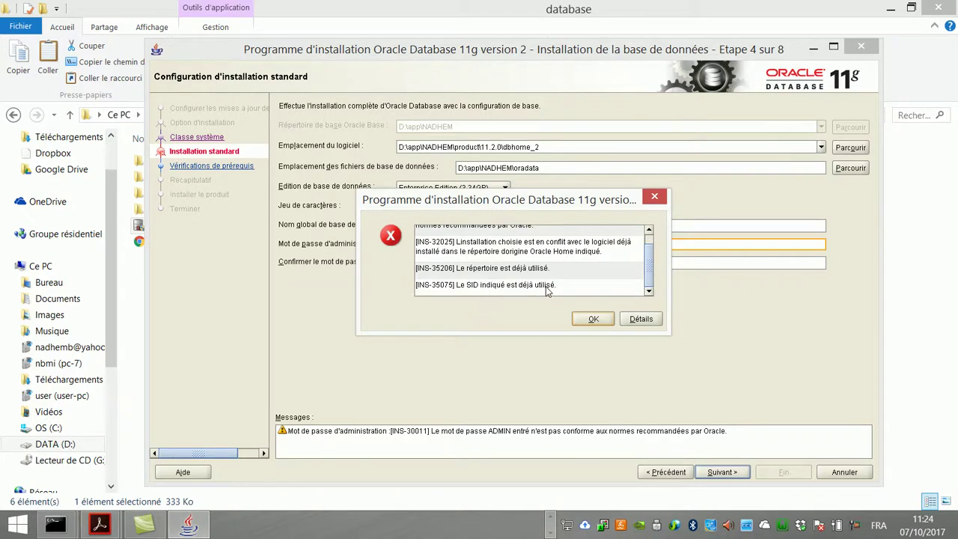
left_click(587, 319)
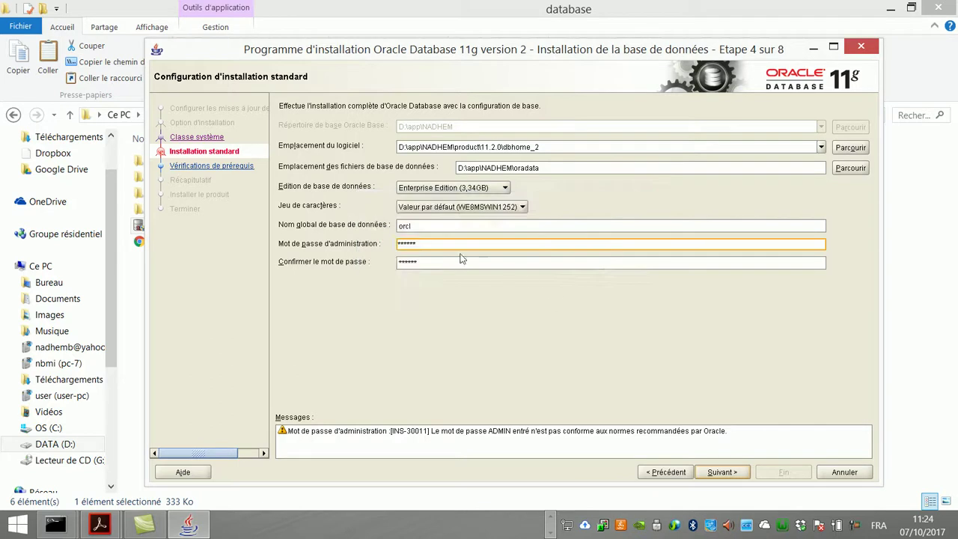
left_click(424, 227)
double_click(424, 226)
left_click(429, 227)
left_click(727, 473)
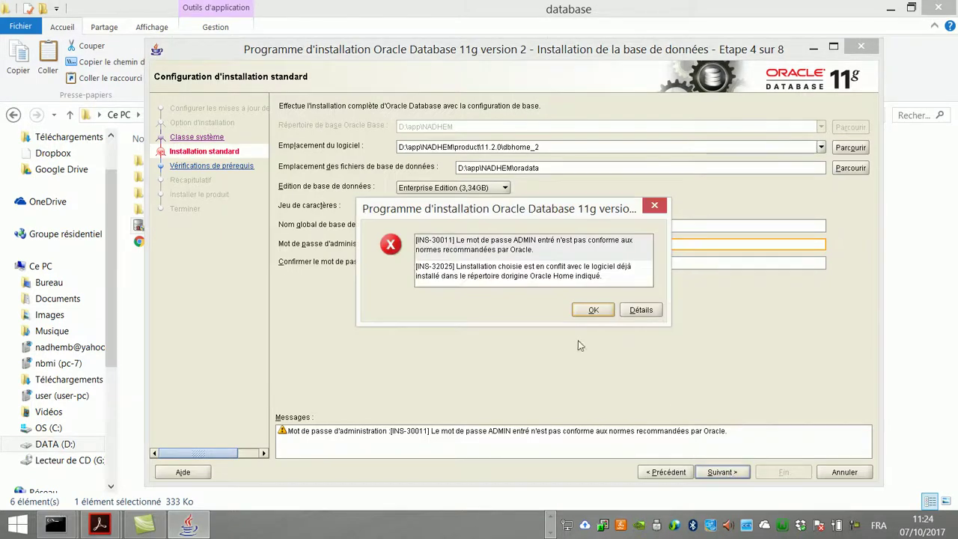
Step: Review the remaining Oracle Home conflict and password warnings, close them, and retry with orcl2
left_click(540, 271)
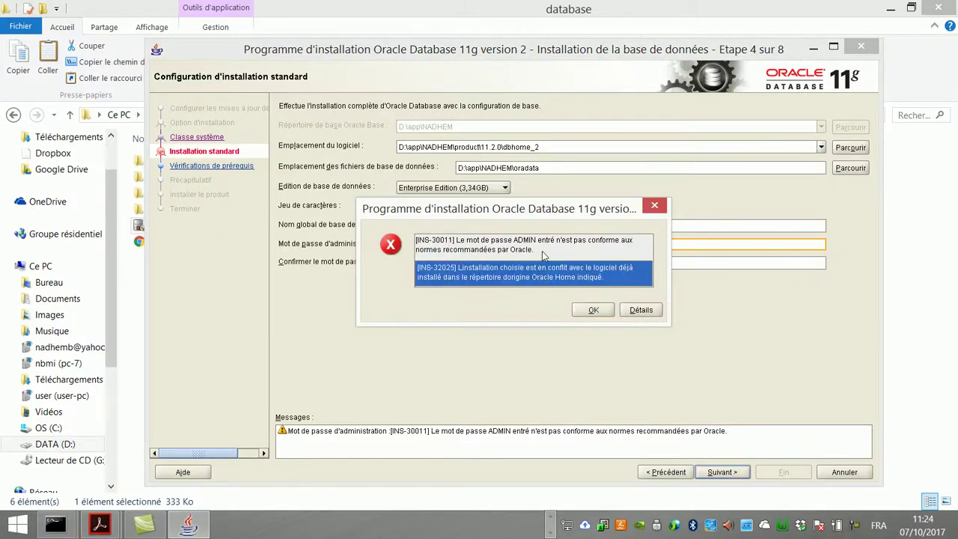
left_click(545, 253)
left_click(545, 272)
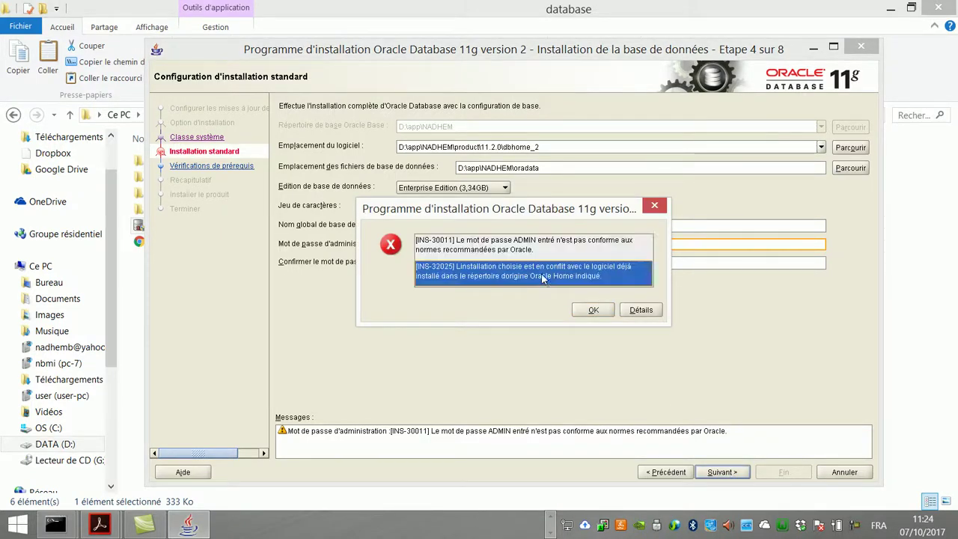
left_click(601, 311)
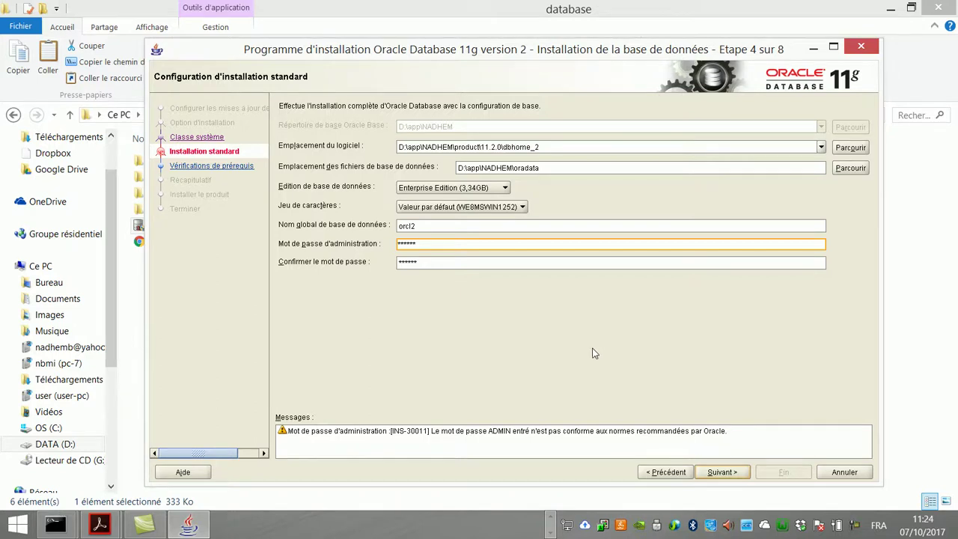
left_click(716, 474)
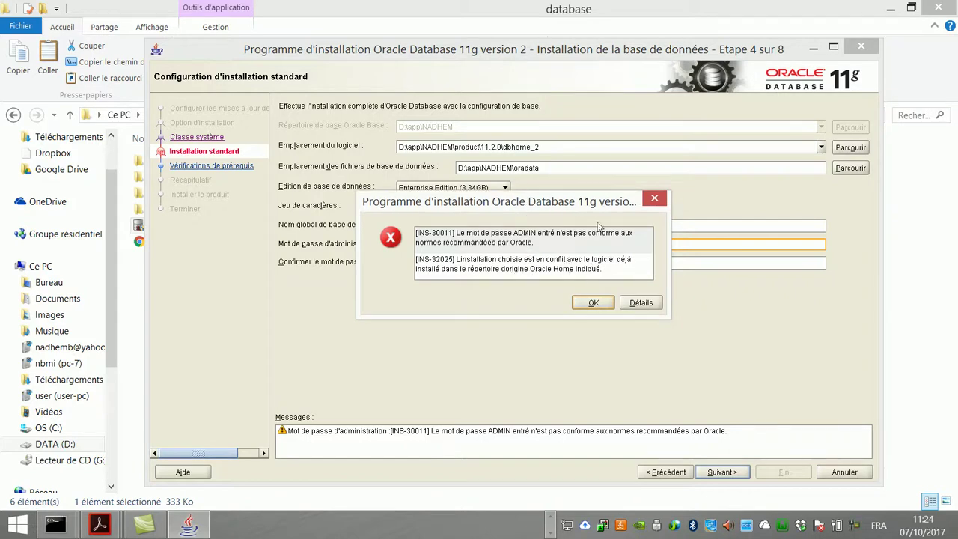
Step: Change the software location to dbhome_3 and the data file location to oradata3
left_click(586, 302)
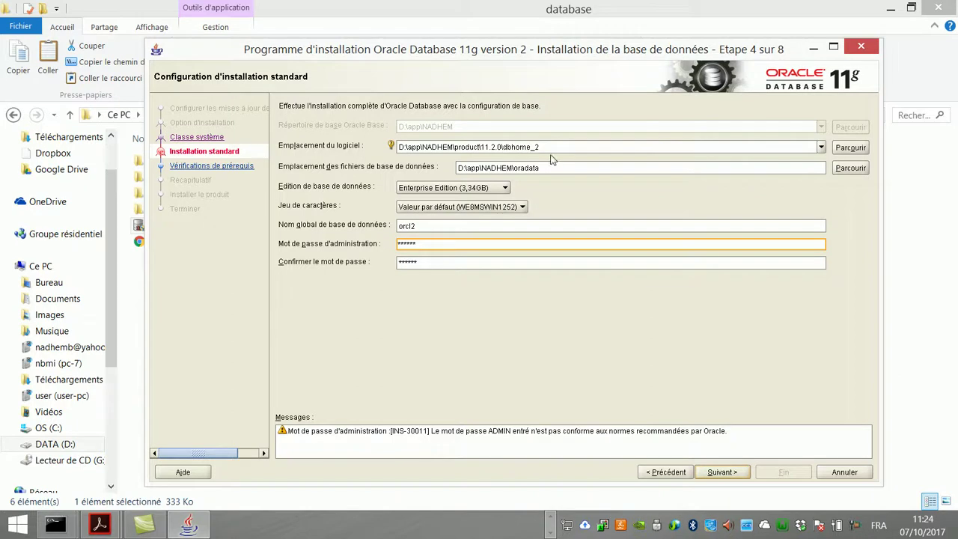
left_click_drag(536, 147, 542, 148)
type("3")
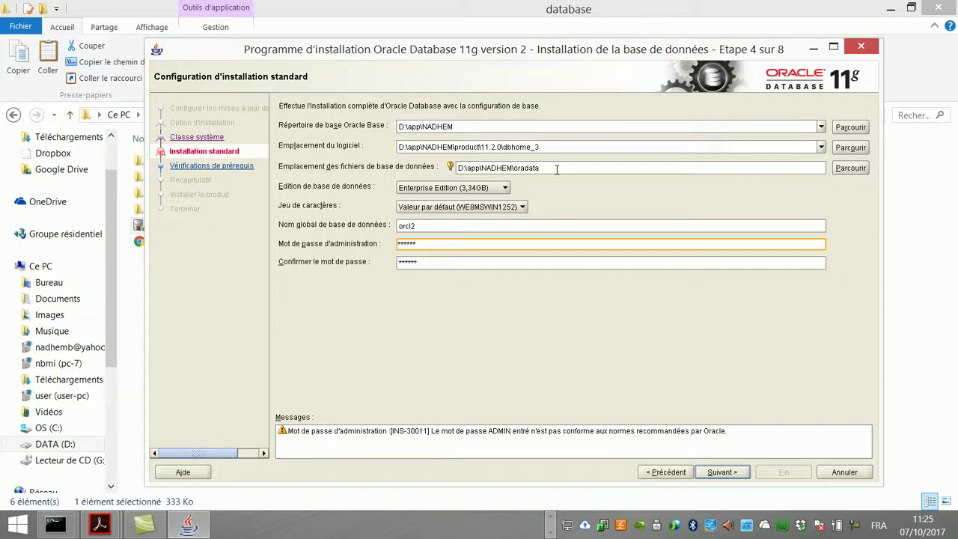
left_click(582, 171)
type("3")
Step: Accept the weak password warning and advance to the Récapitulatif summary page
left_click(711, 473)
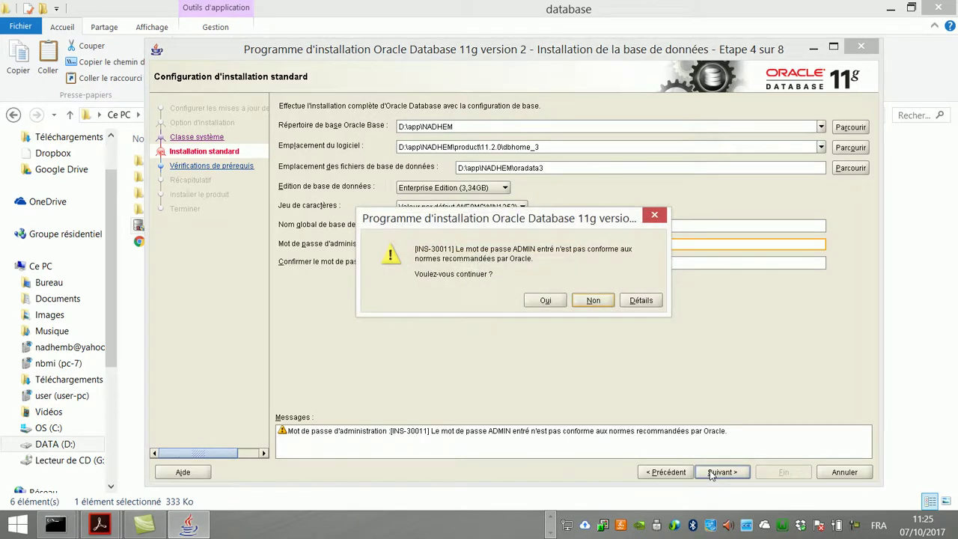
left_click(547, 303)
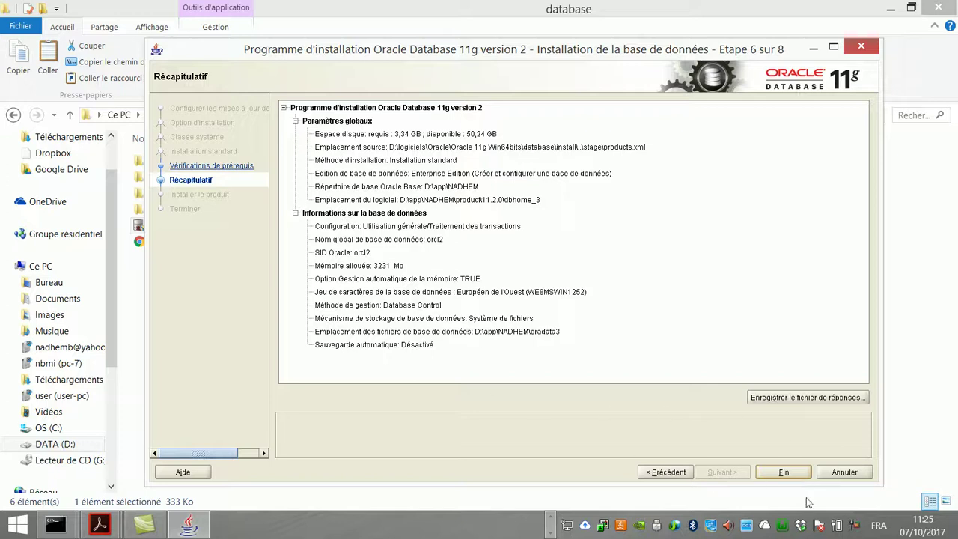
left_click(855, 529)
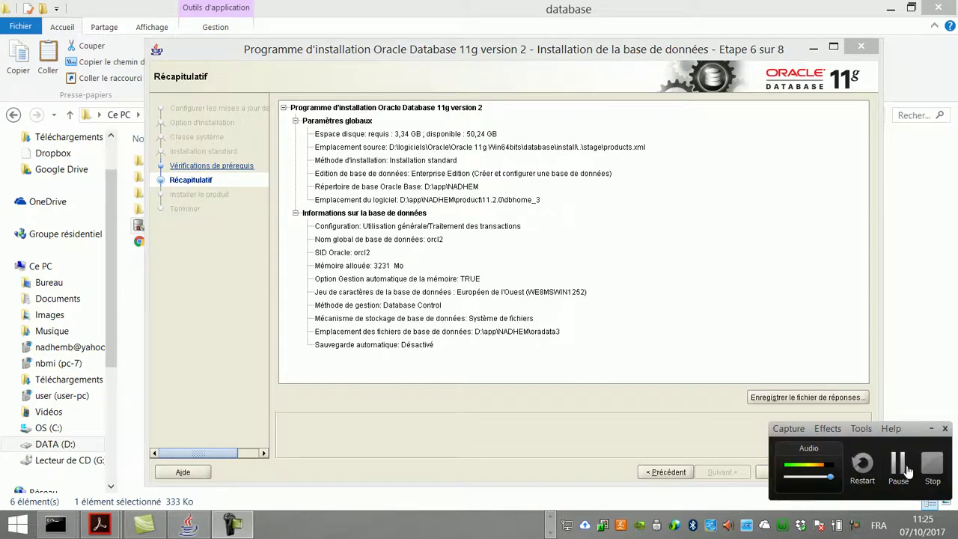